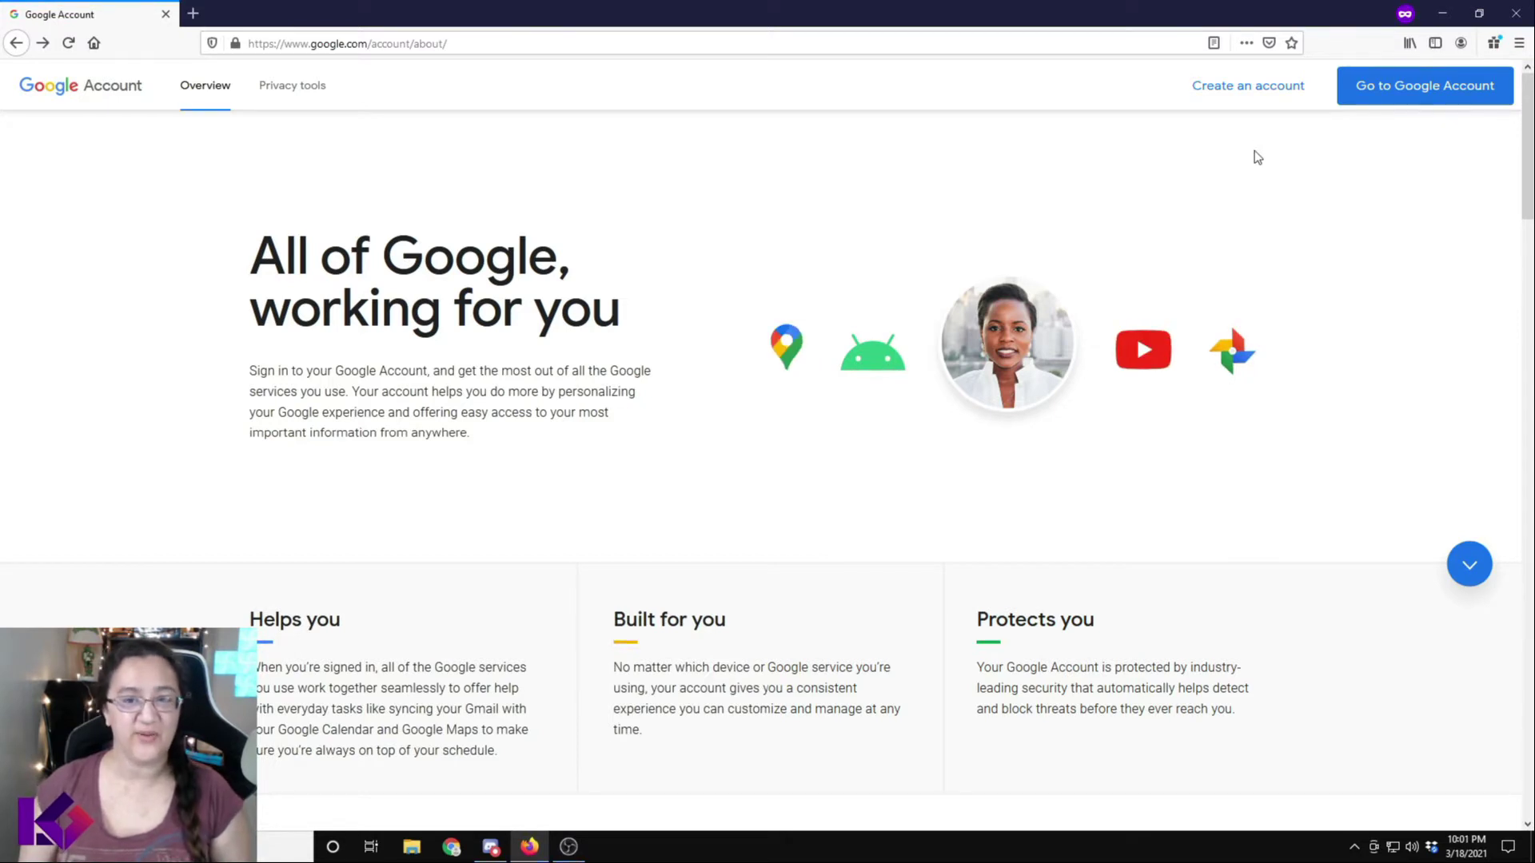
- Sign up for a new Google account, then launch Drive in a new tab from the Google apps grid
left_click(1254, 90)
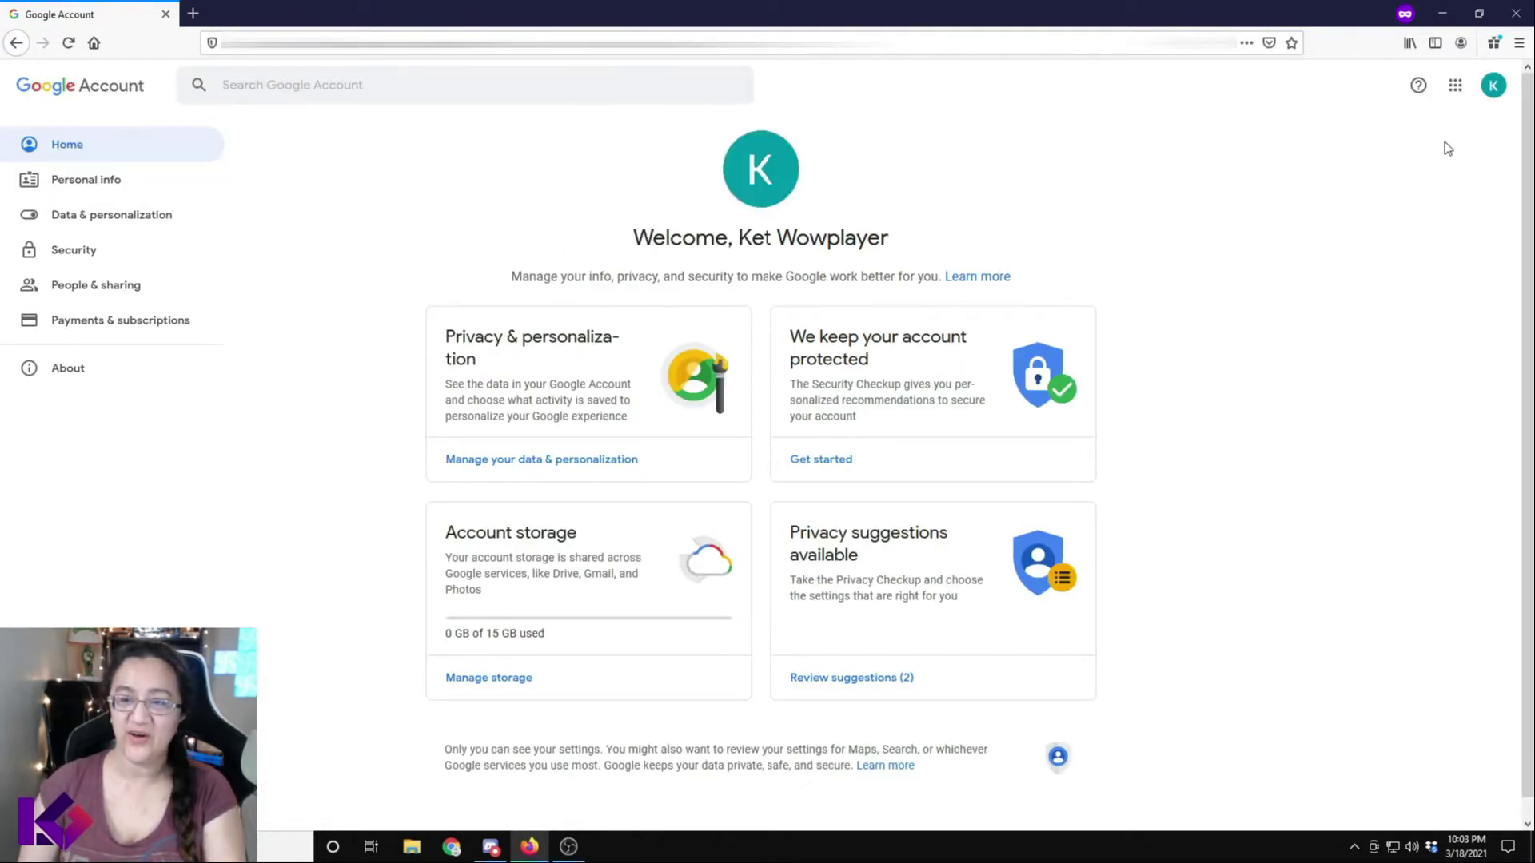
left_click(1455, 85)
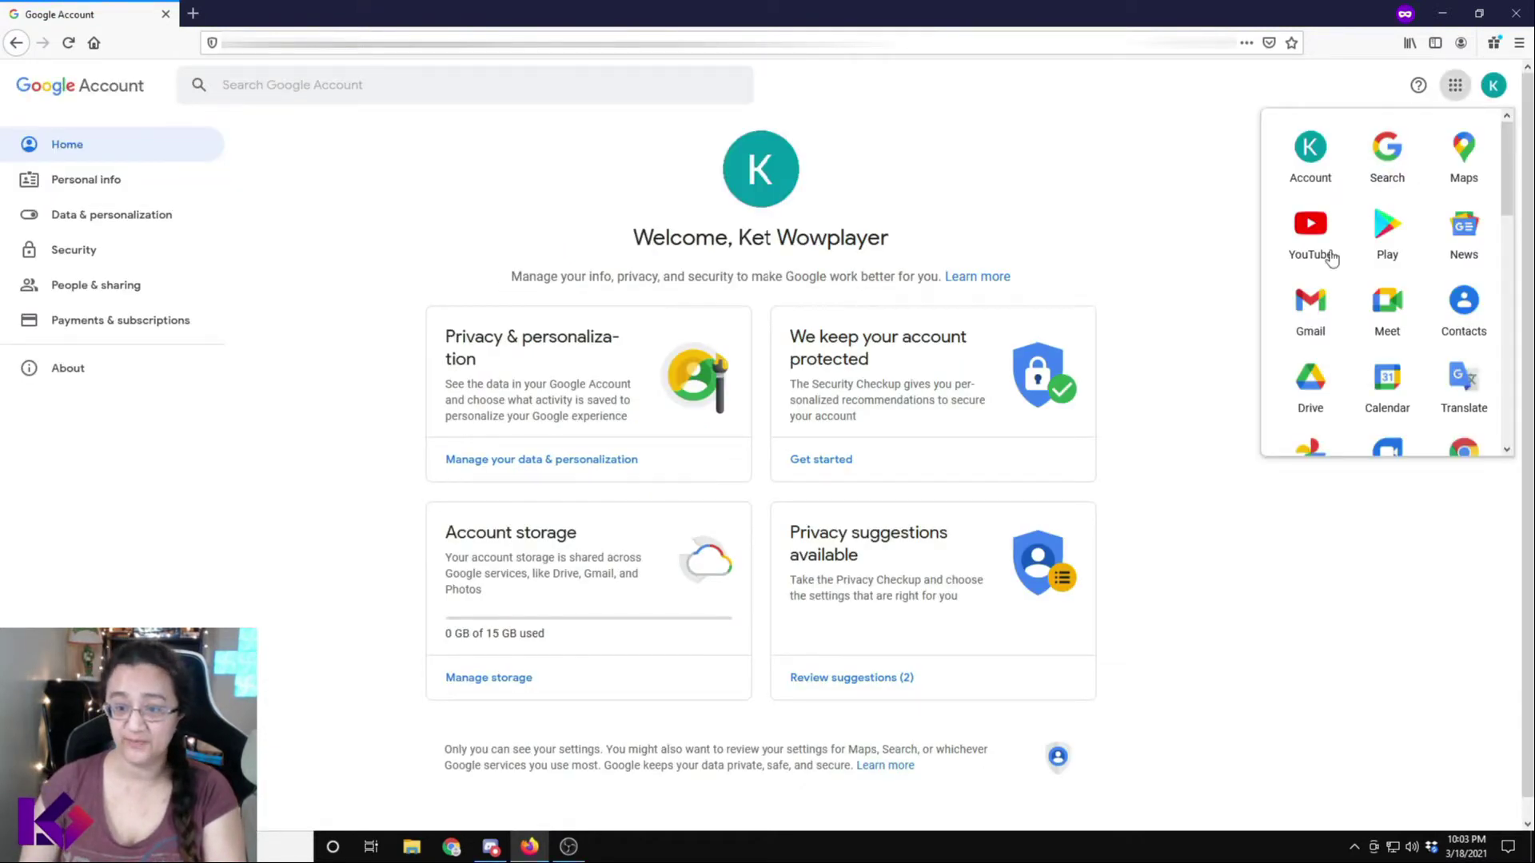
left_click(1295, 396)
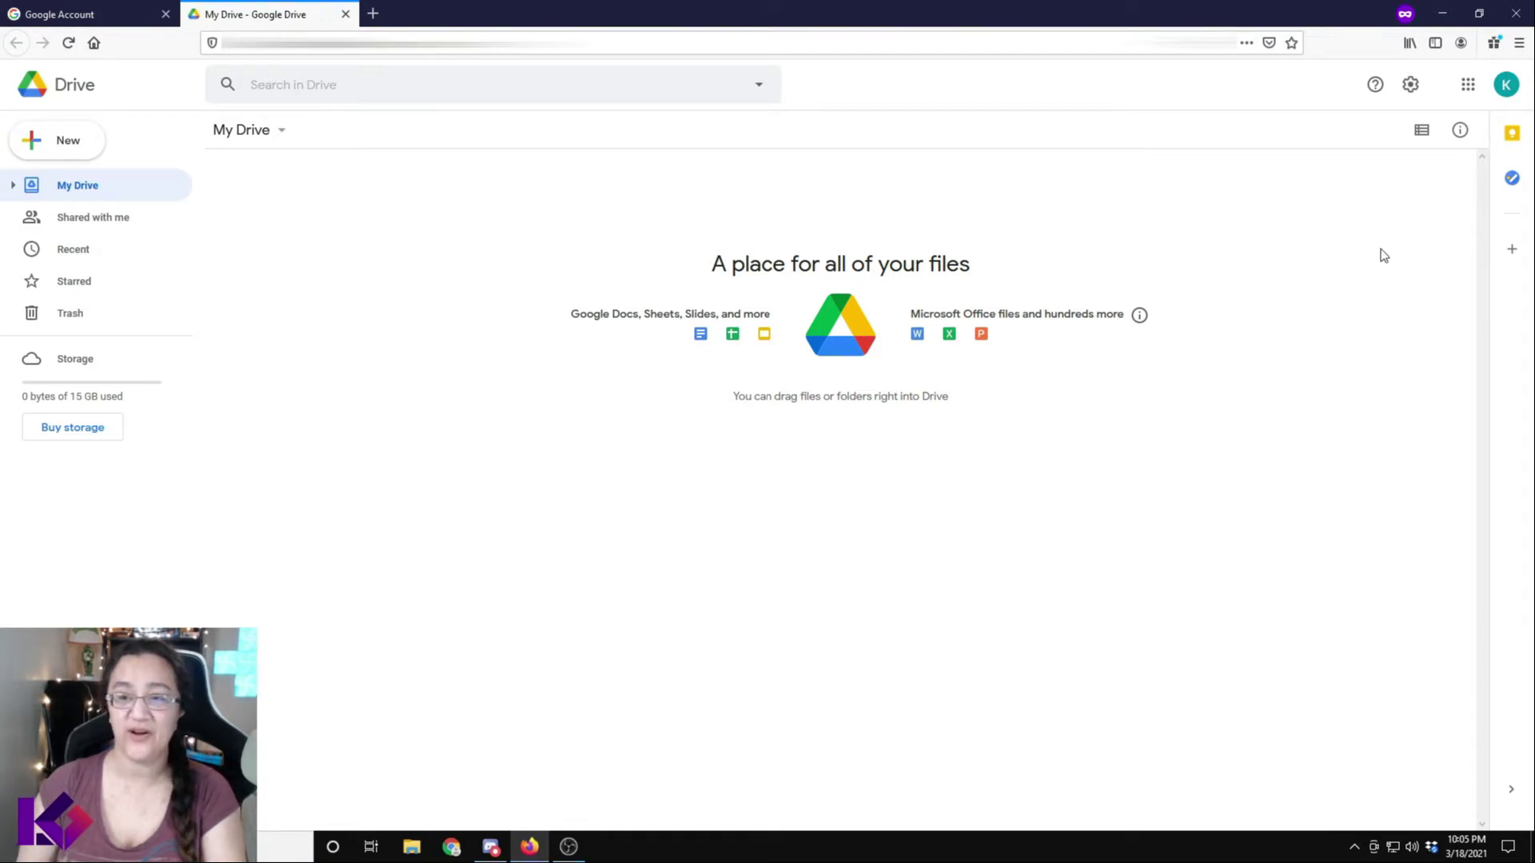
- Download the Backup and Sync for Windows installer from Drive's settings, accepting the terms and saving installbackupandsync.exe
left_click(1411, 85)
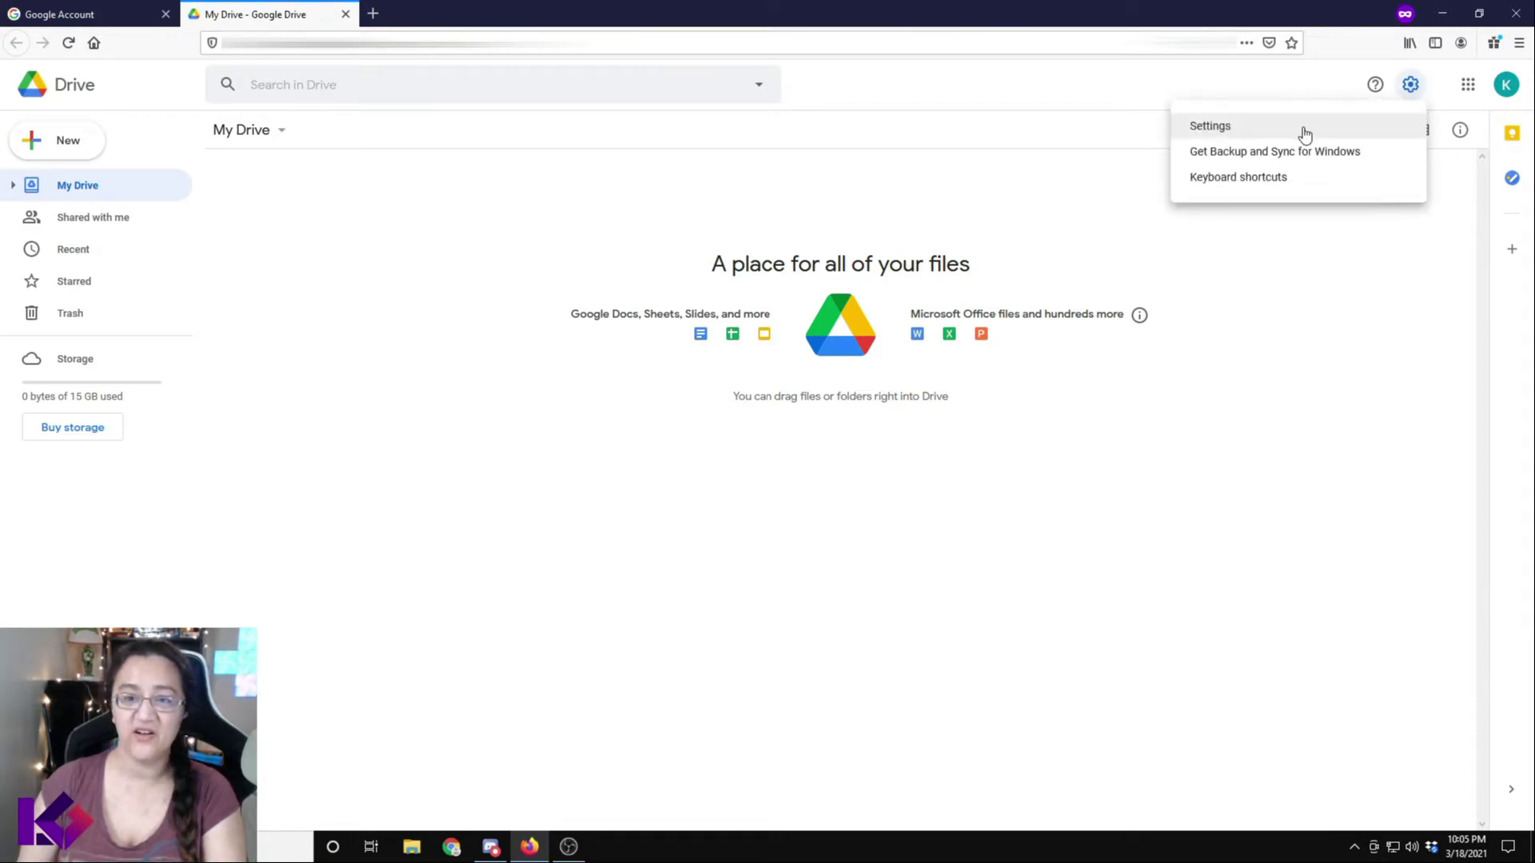
left_click(1341, 160)
scroll(1144, 469, "down", 4)
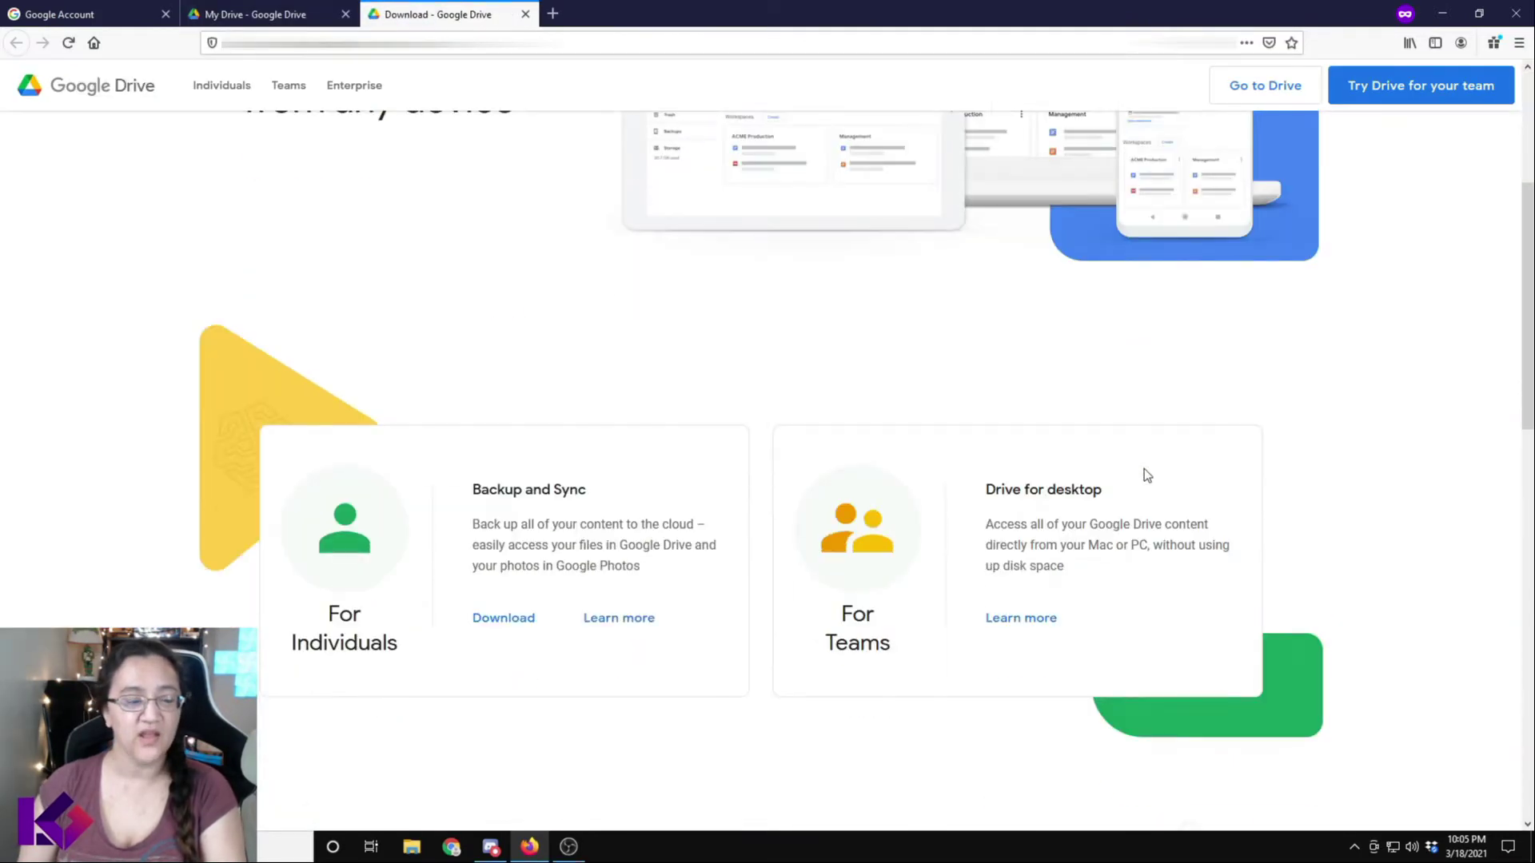
scroll(1144, 474, "down", 2)
left_click(515, 456)
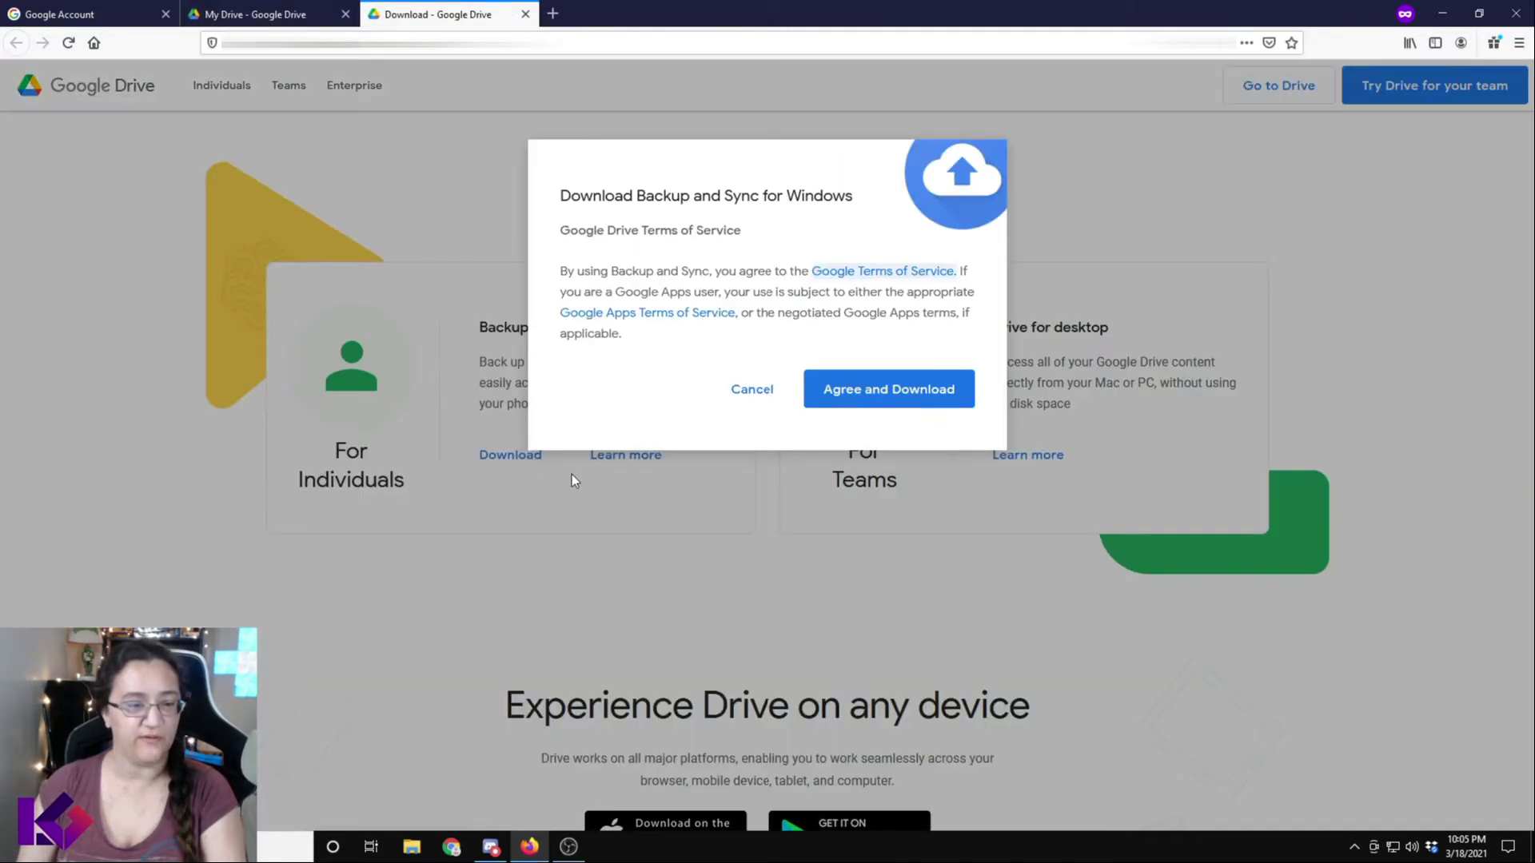
left_click(944, 388)
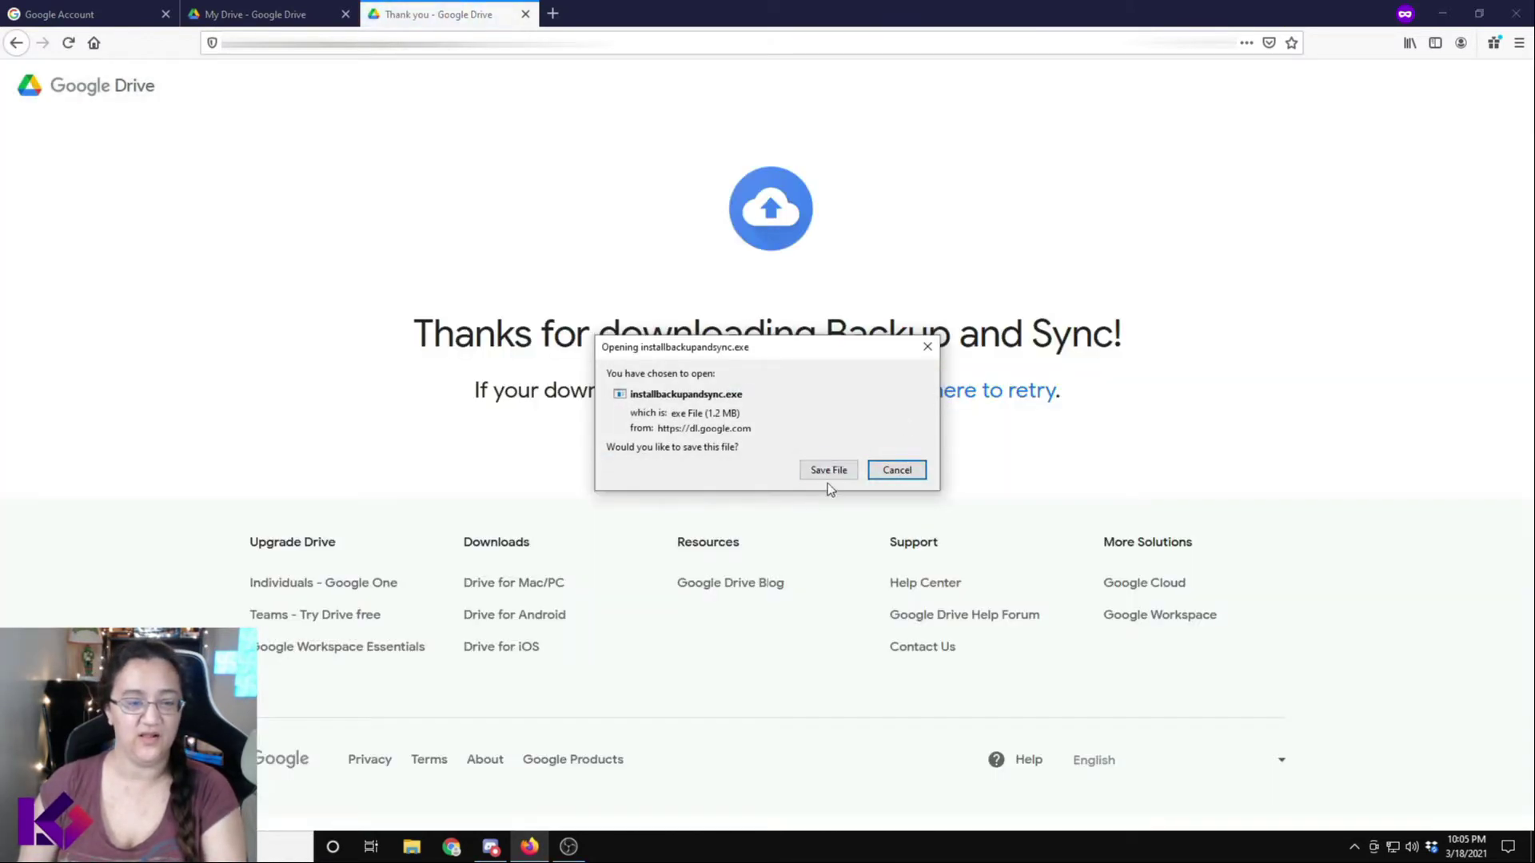
left_click(837, 475)
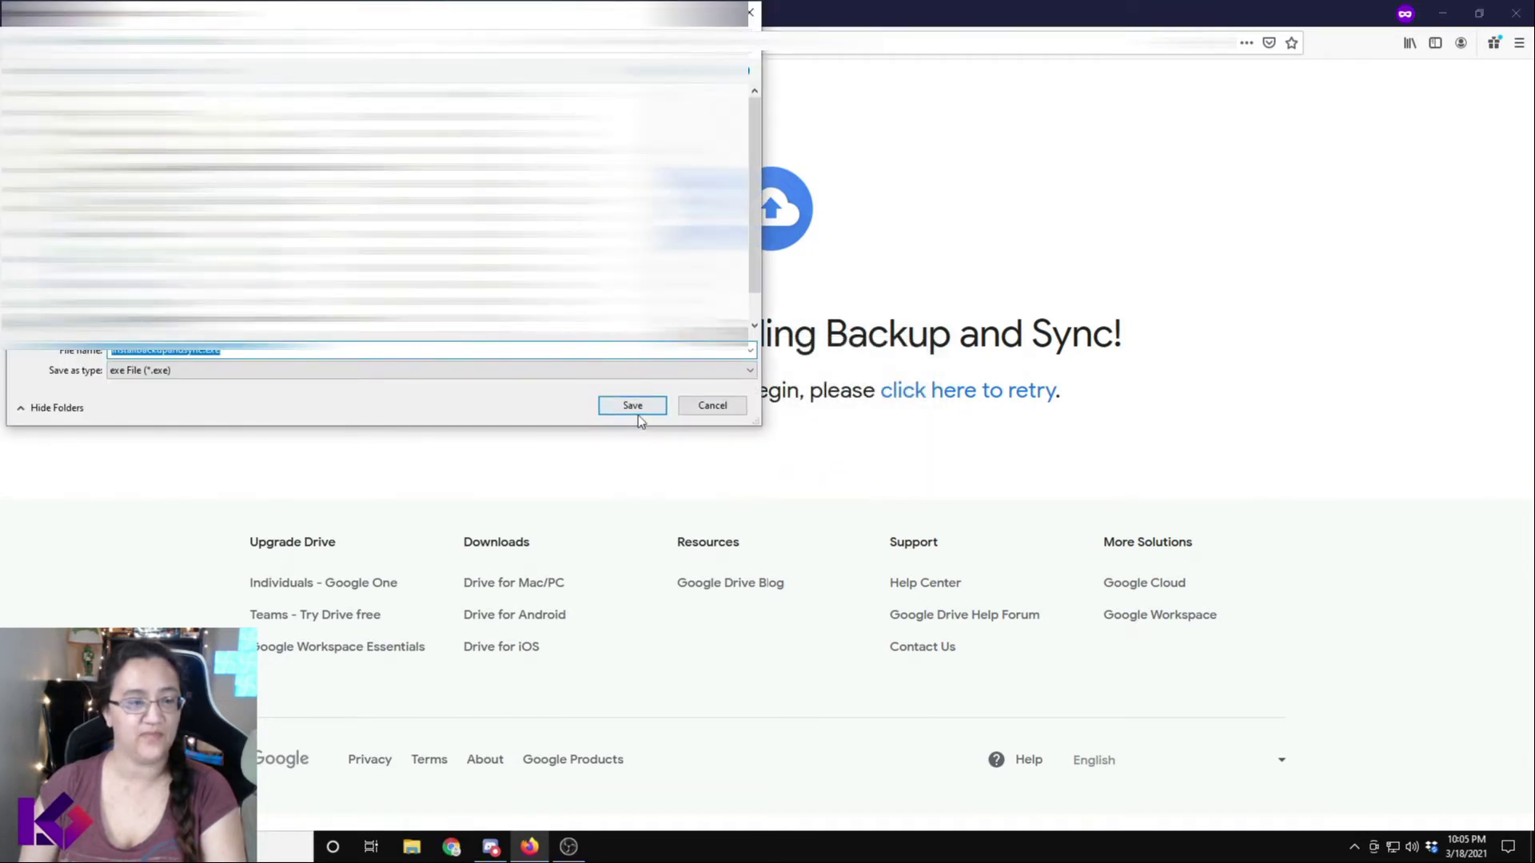
- Save and run installbackupandsync.exe, then dismiss the Installation complete notice
left_click(634, 406)
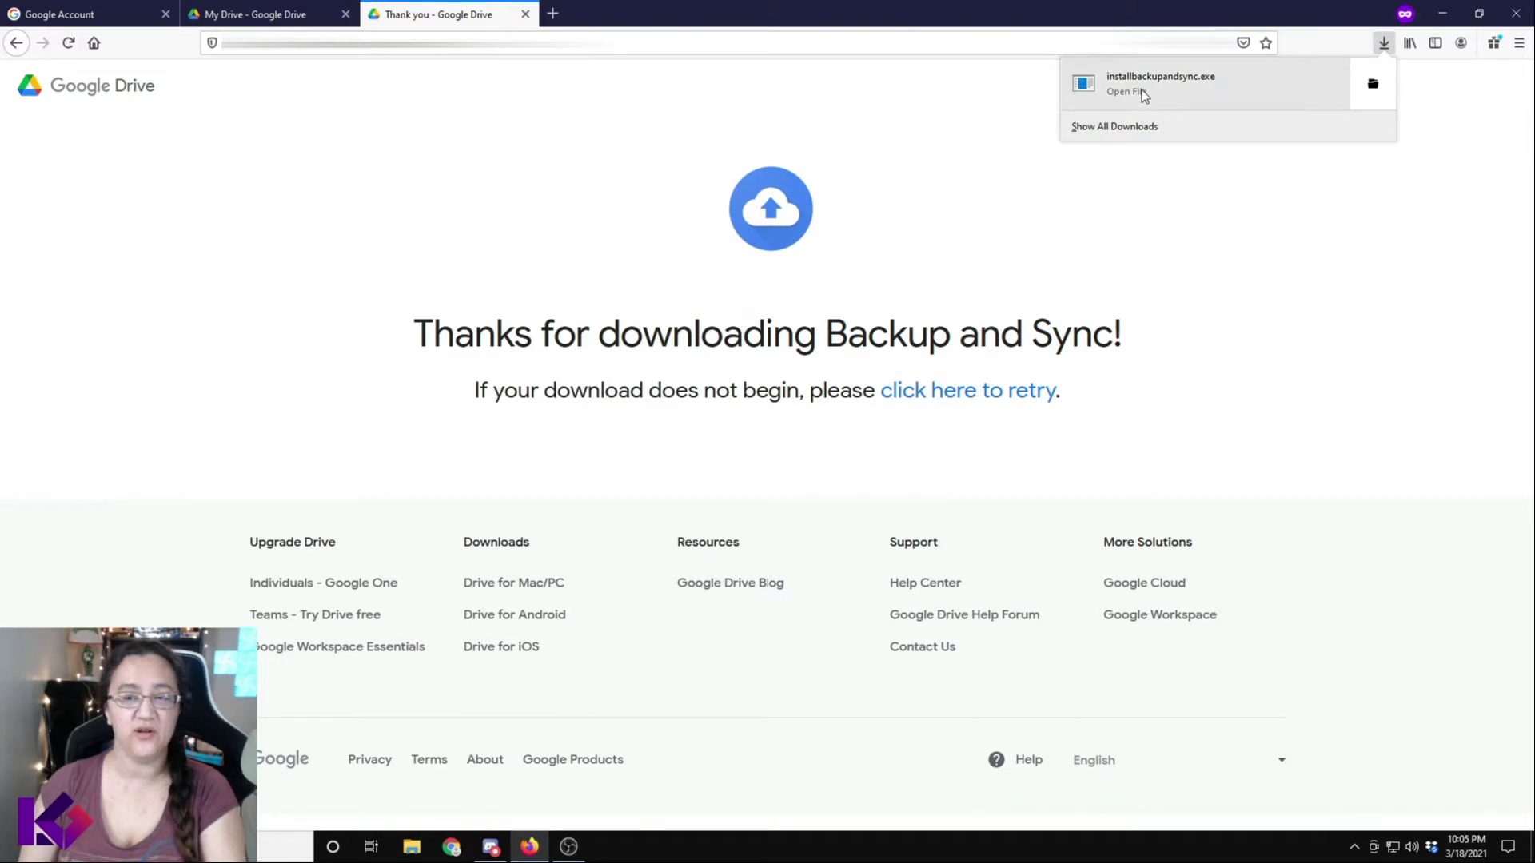
left_click(1141, 90)
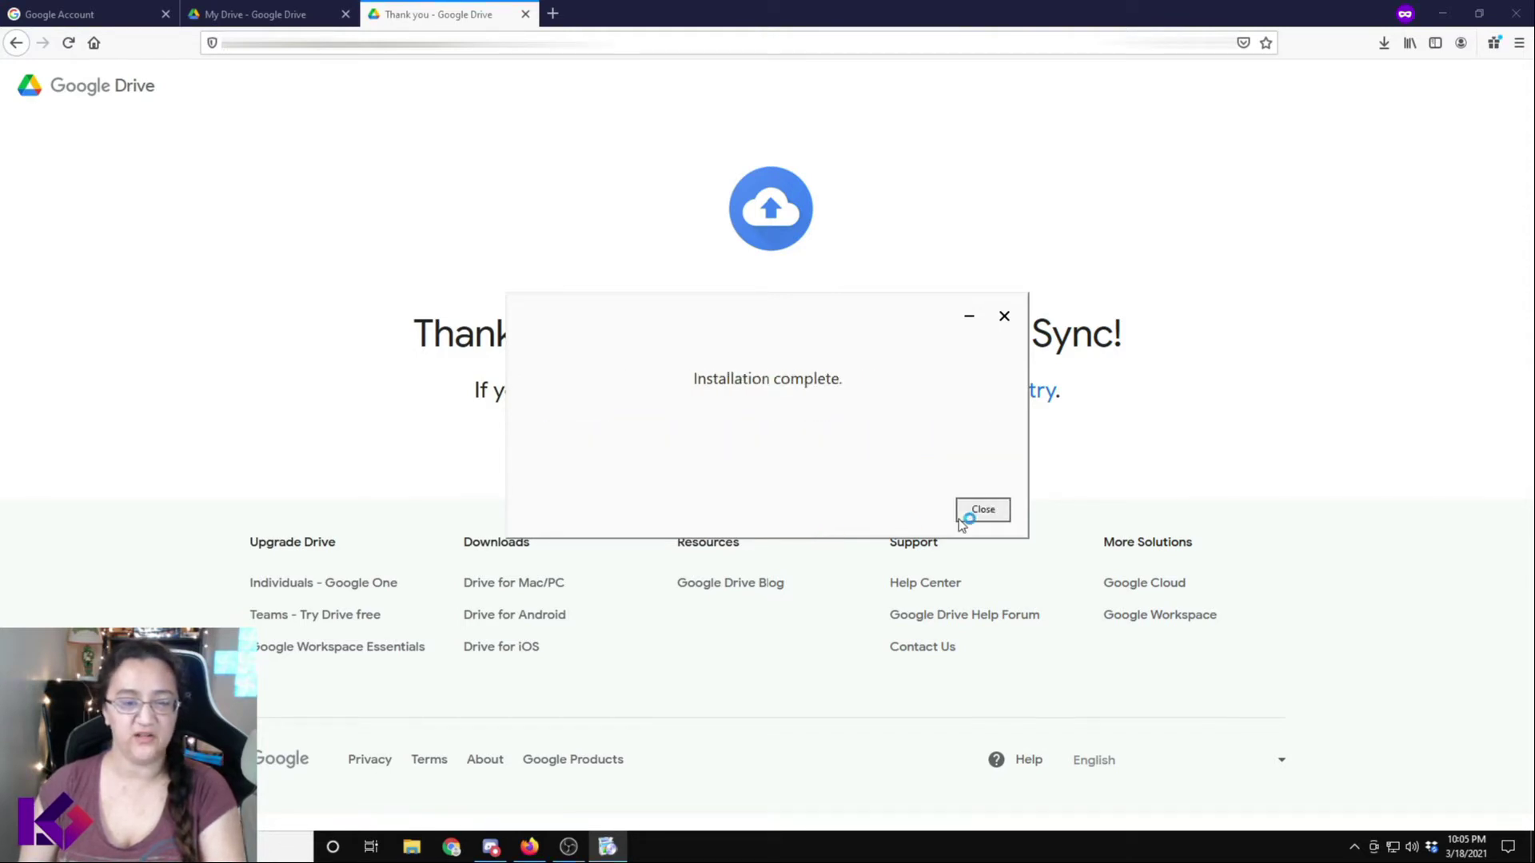
left_click(985, 511)
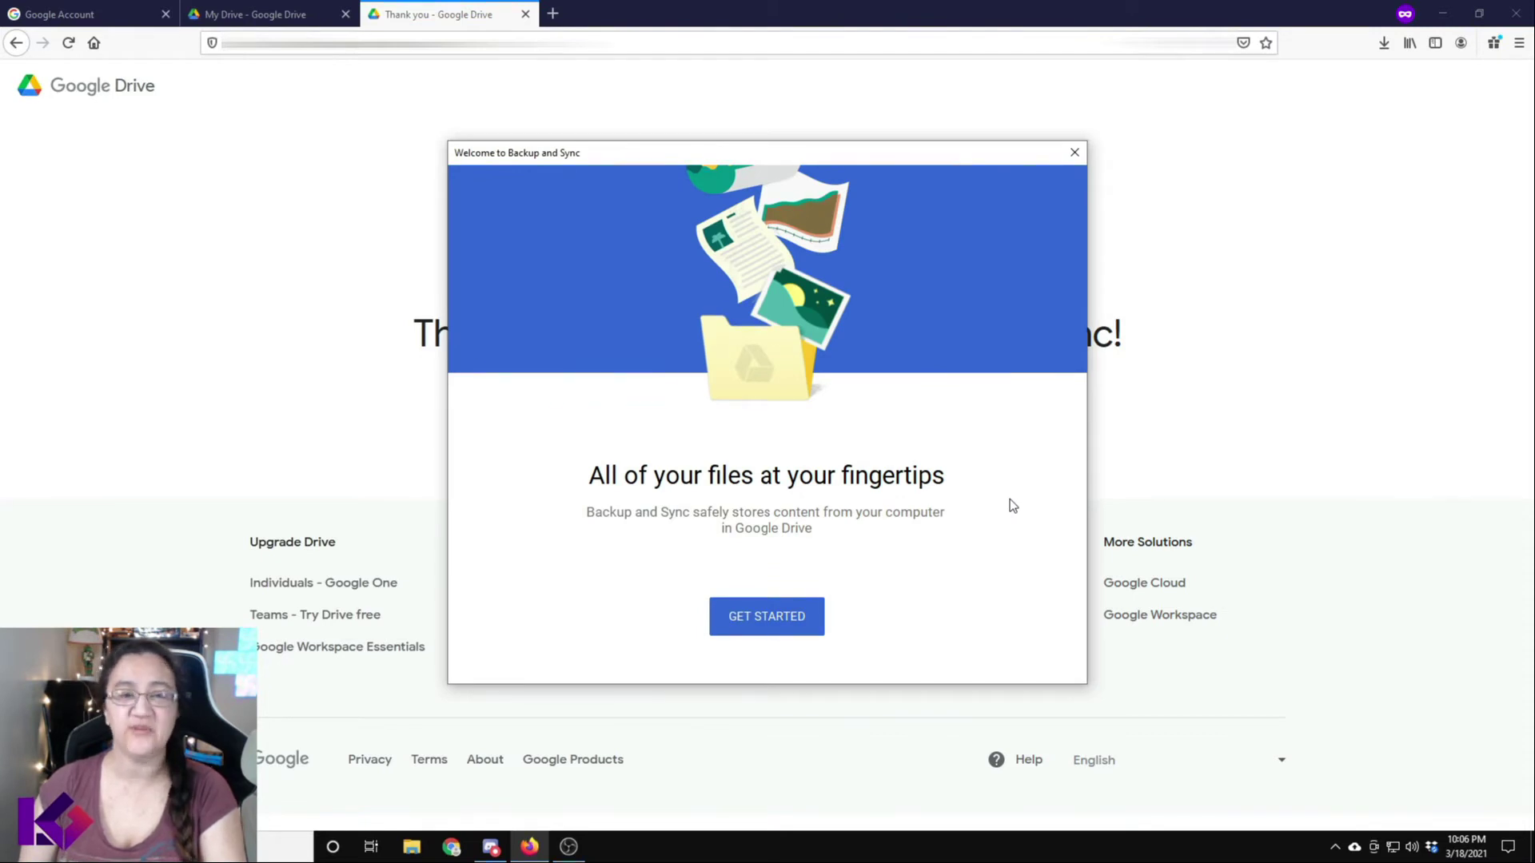
- Start Backup and Sync setup and sign in with the Google account's e-mail and password
left_click(780, 623)
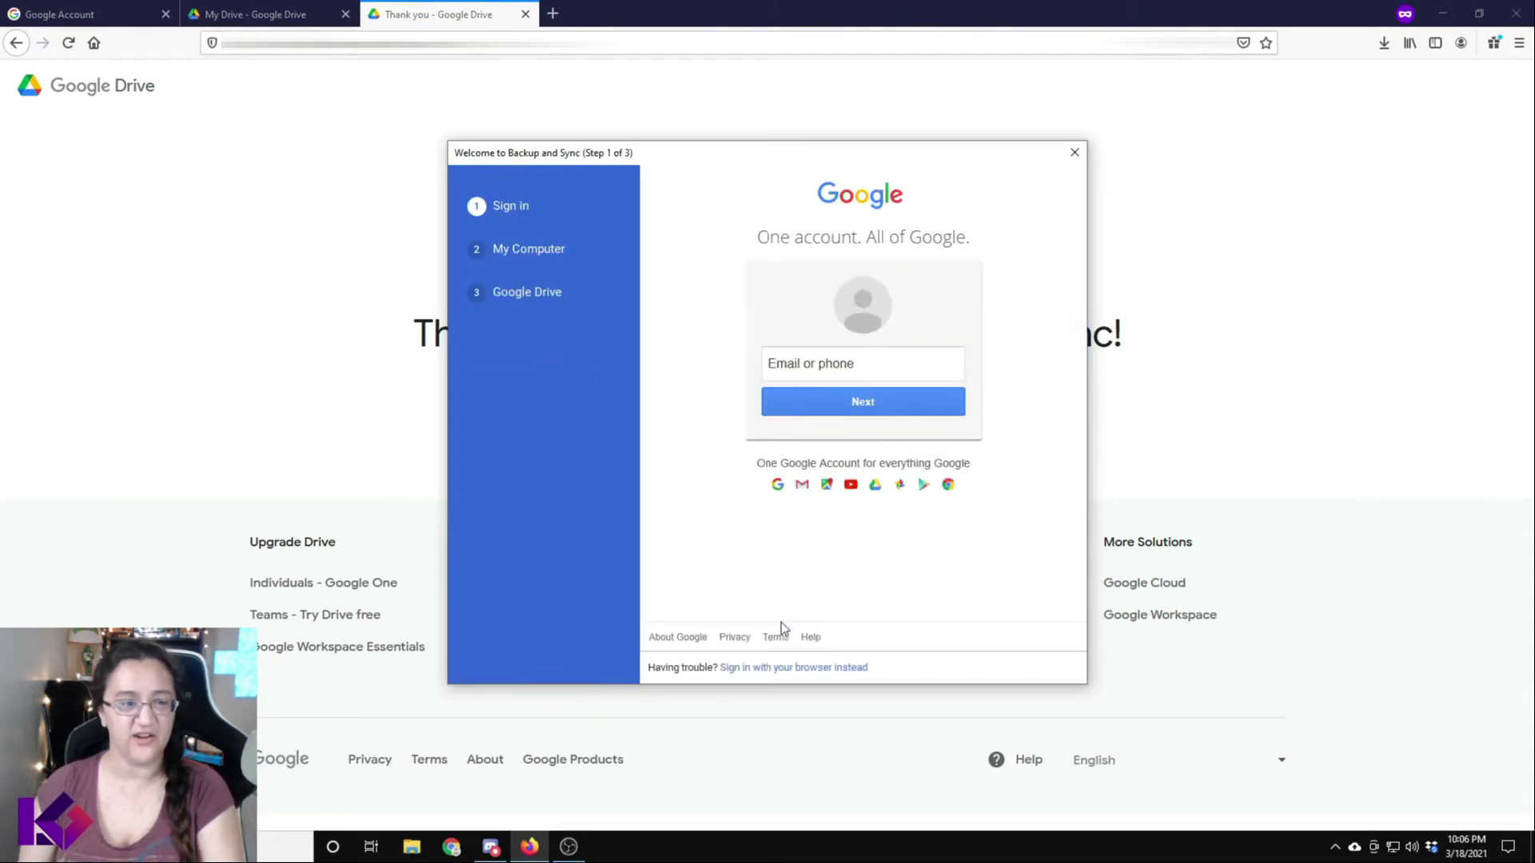
left_click(860, 362)
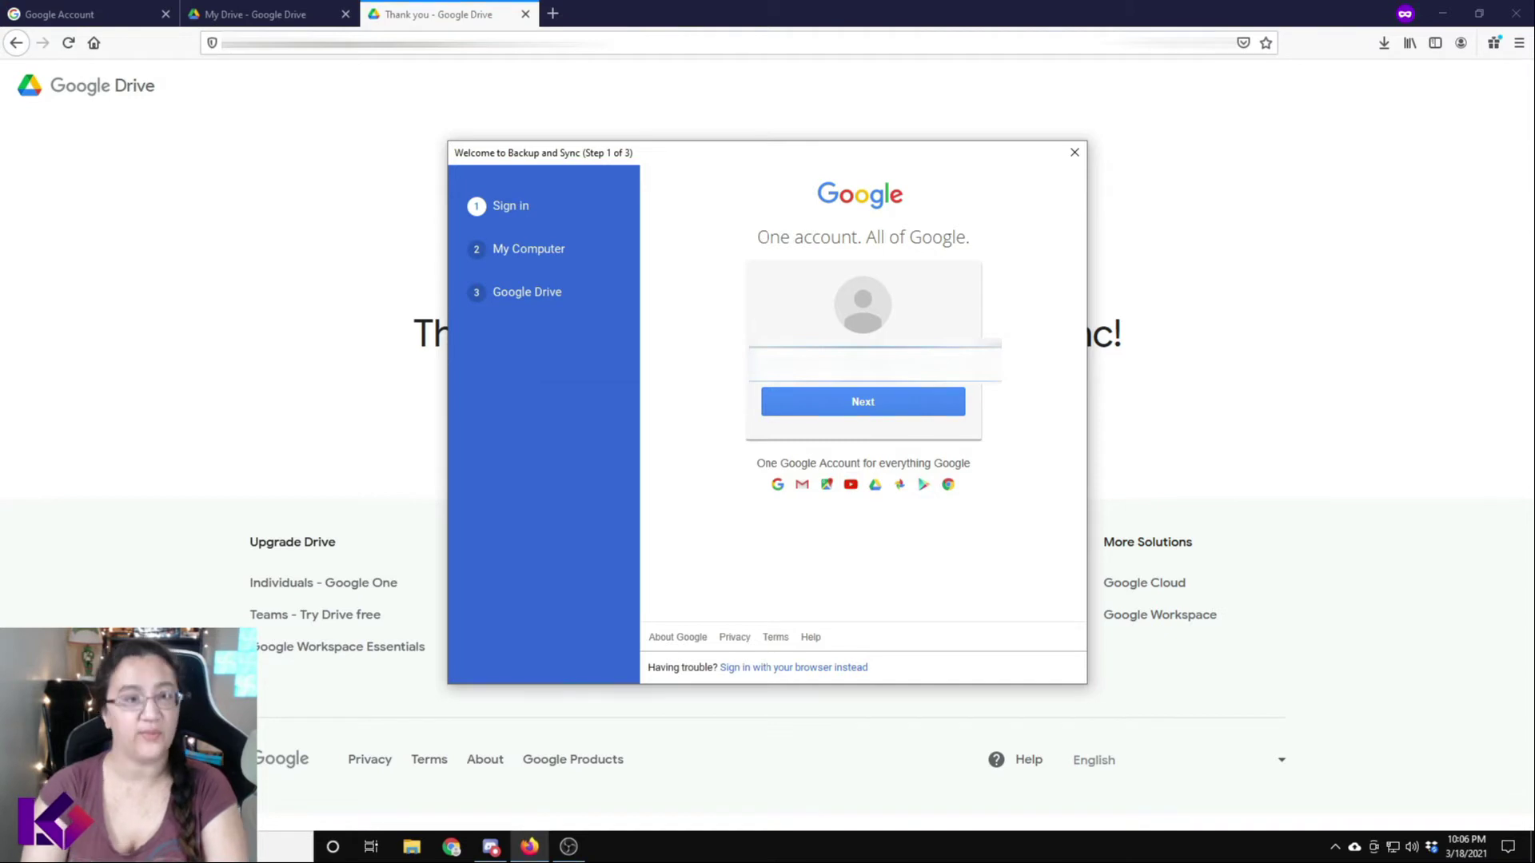
type("@gmail.com")
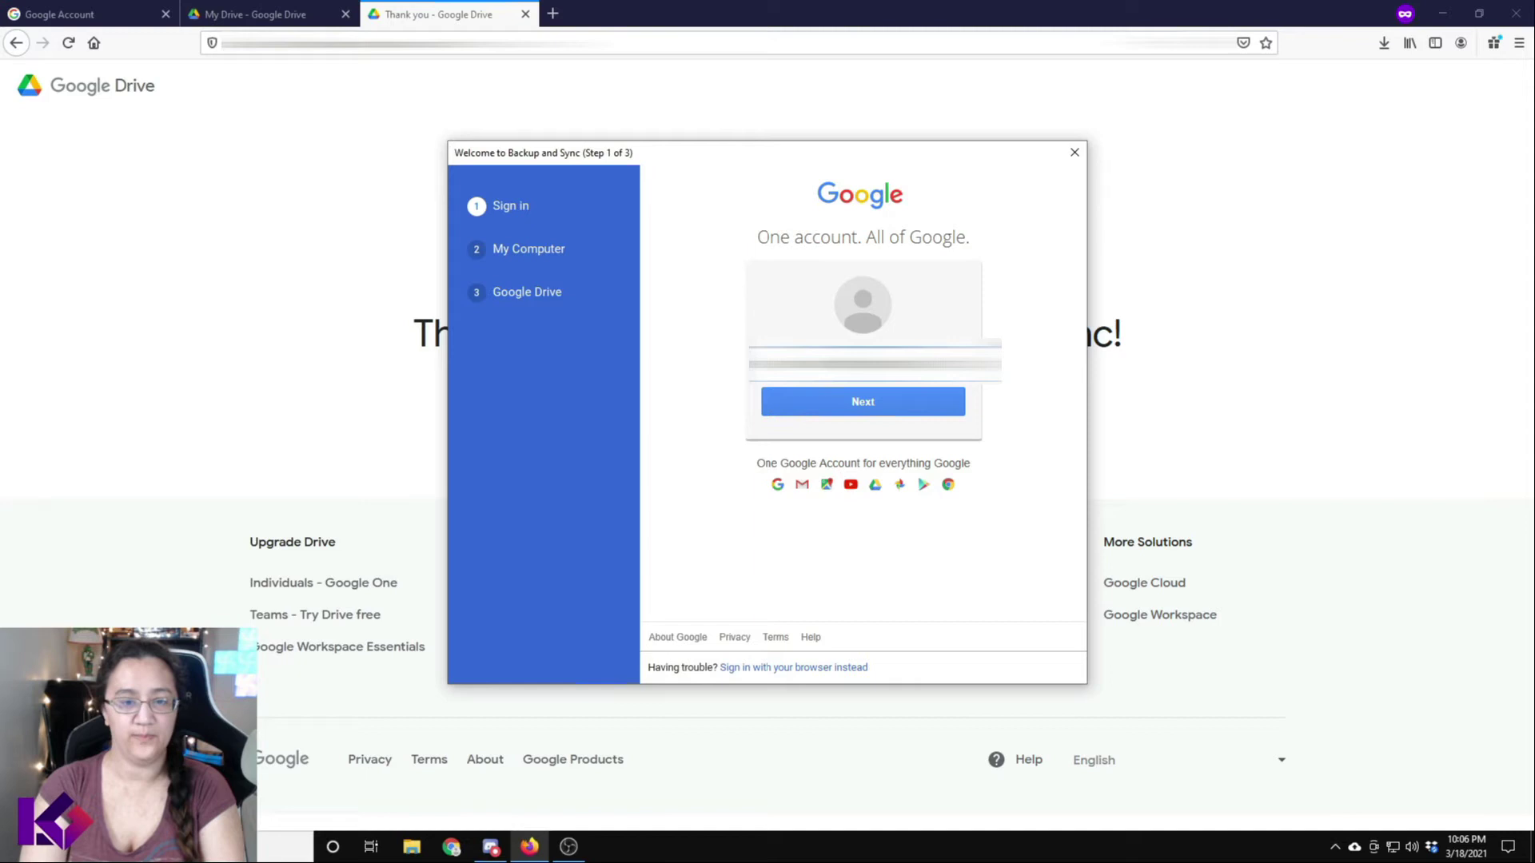
key("Return")
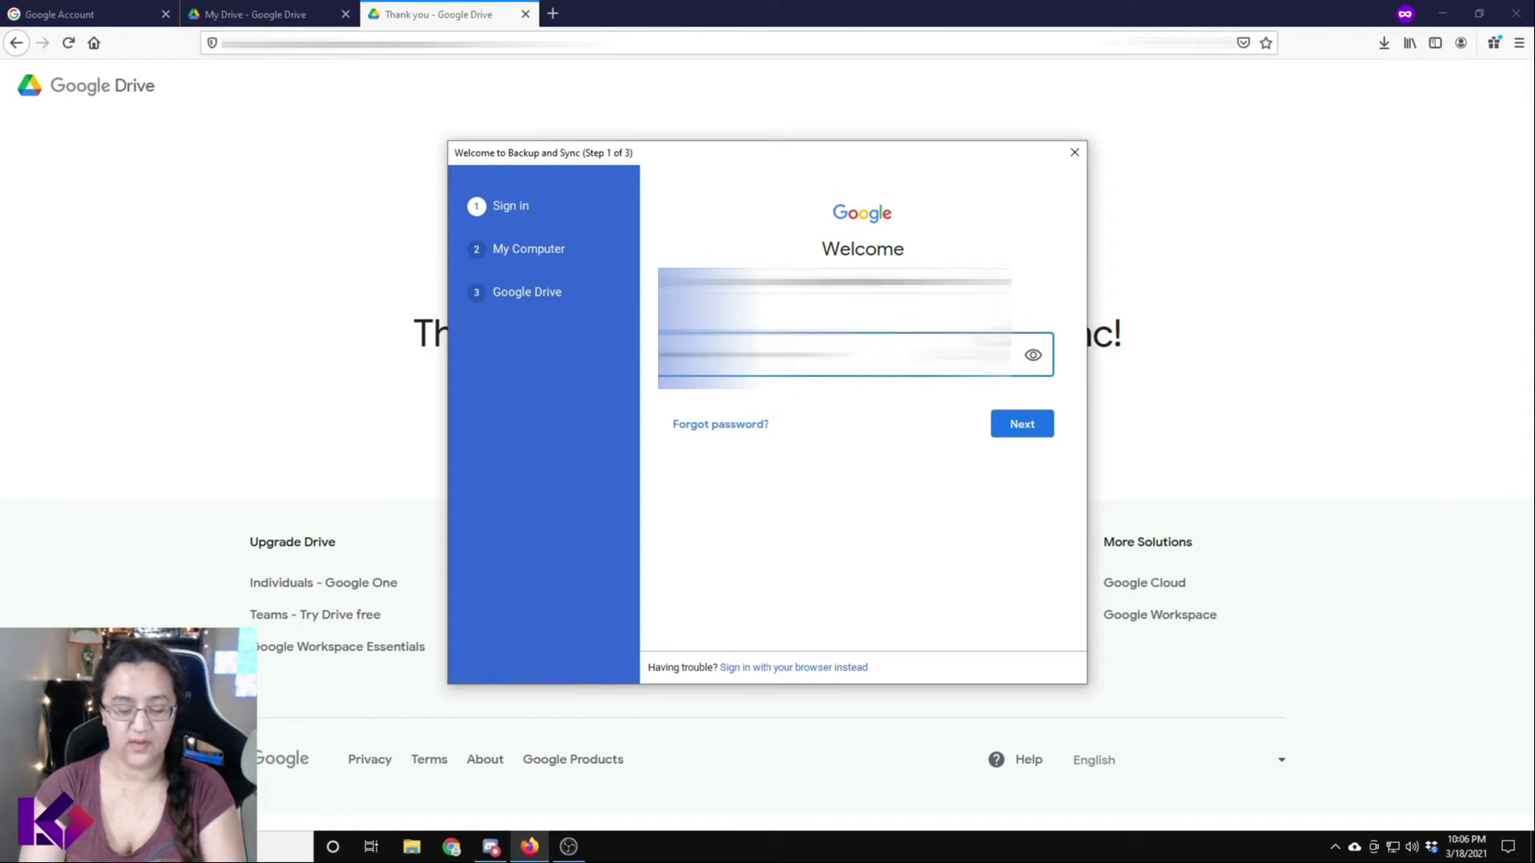
left_click(1019, 433)
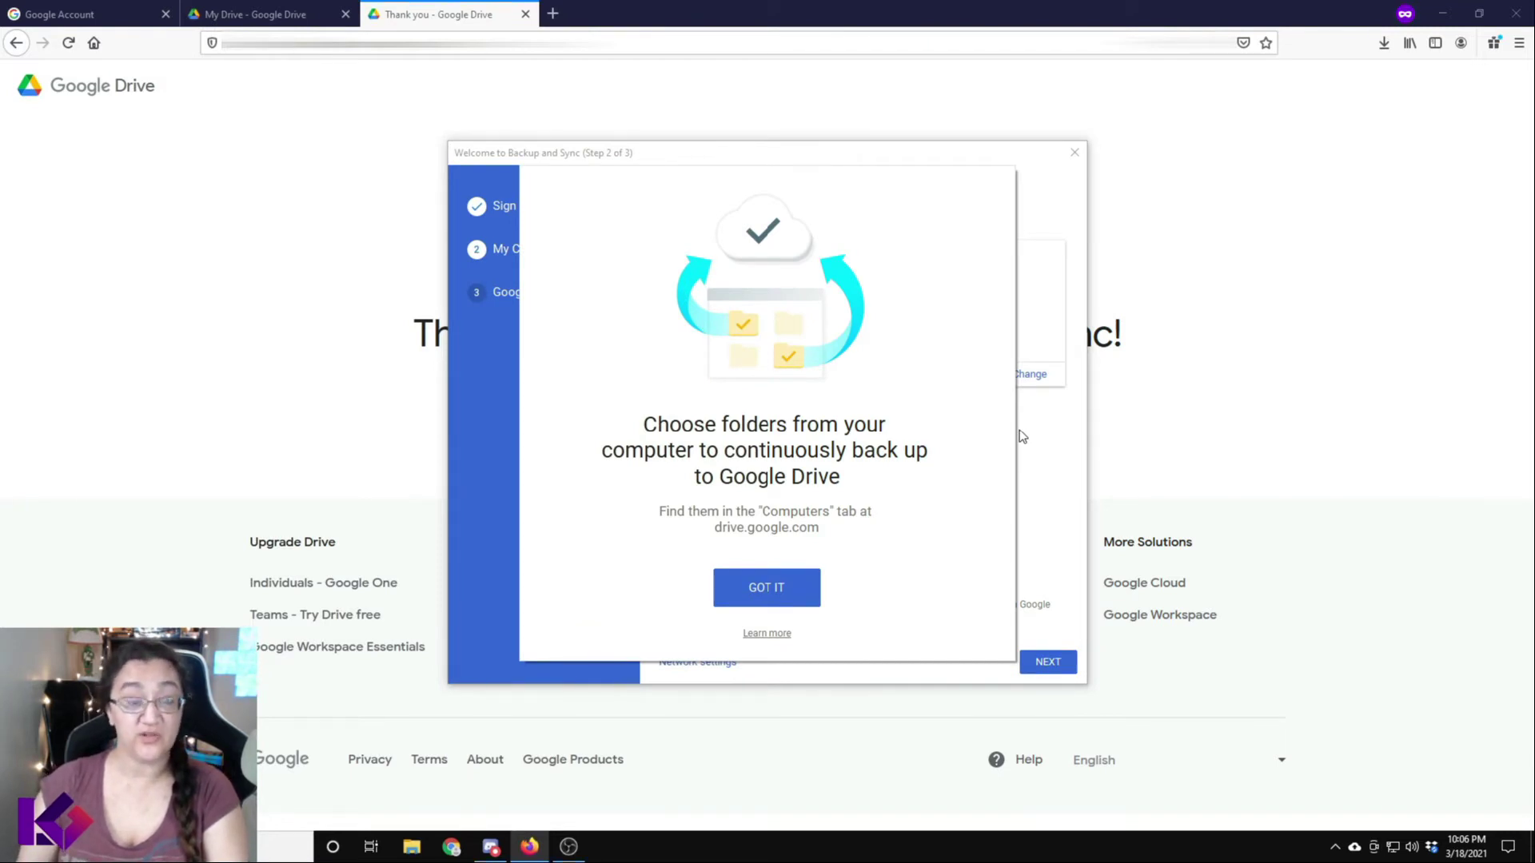
- Uncheck Desktop, Documents and Pictures from the computer folders to back up
left_click(772, 592)
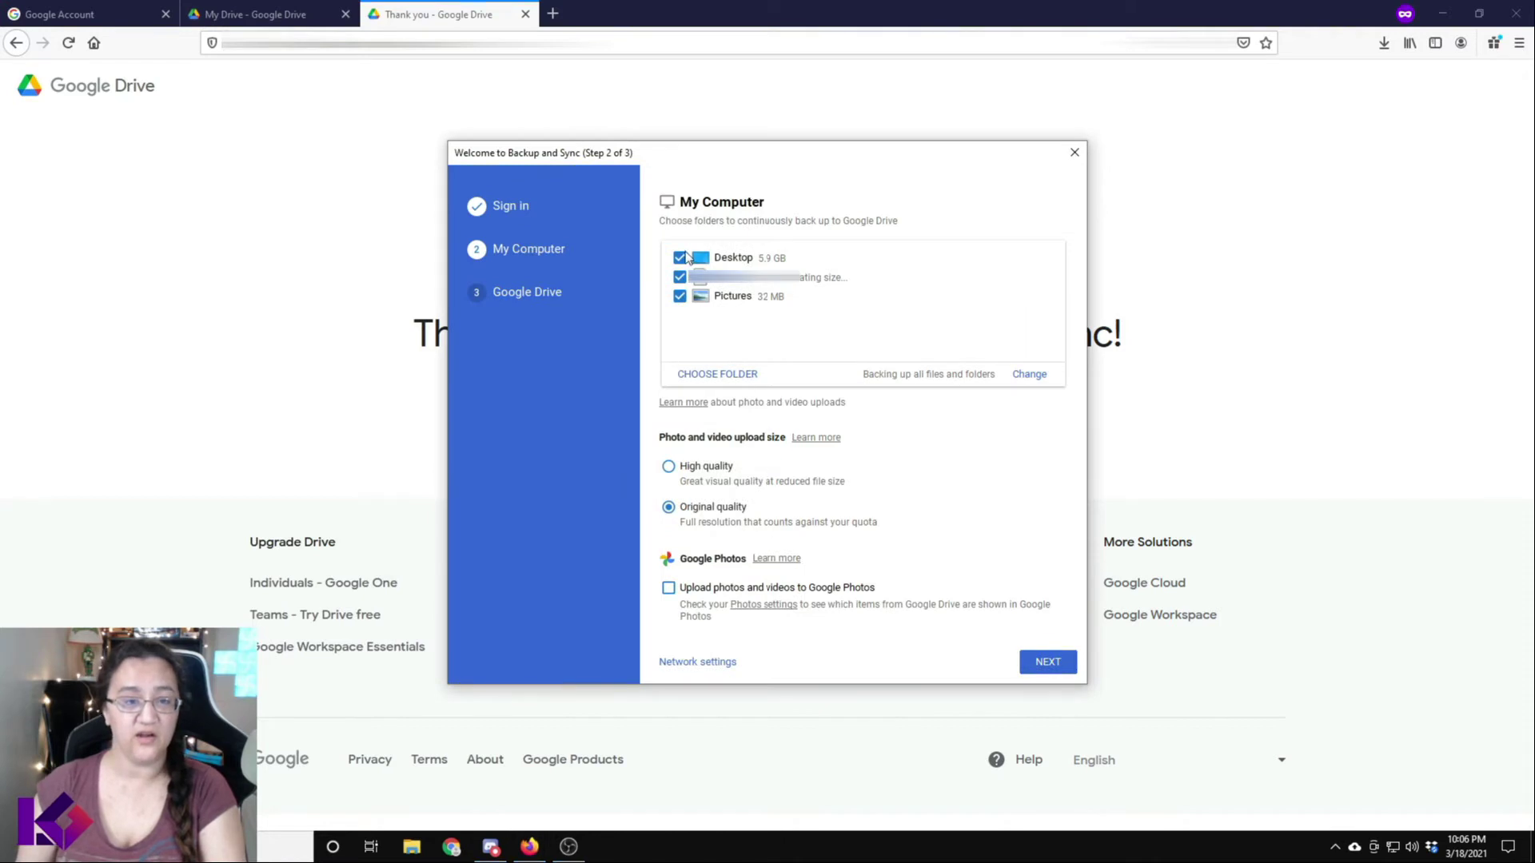
left_click(680, 258)
left_click(680, 277)
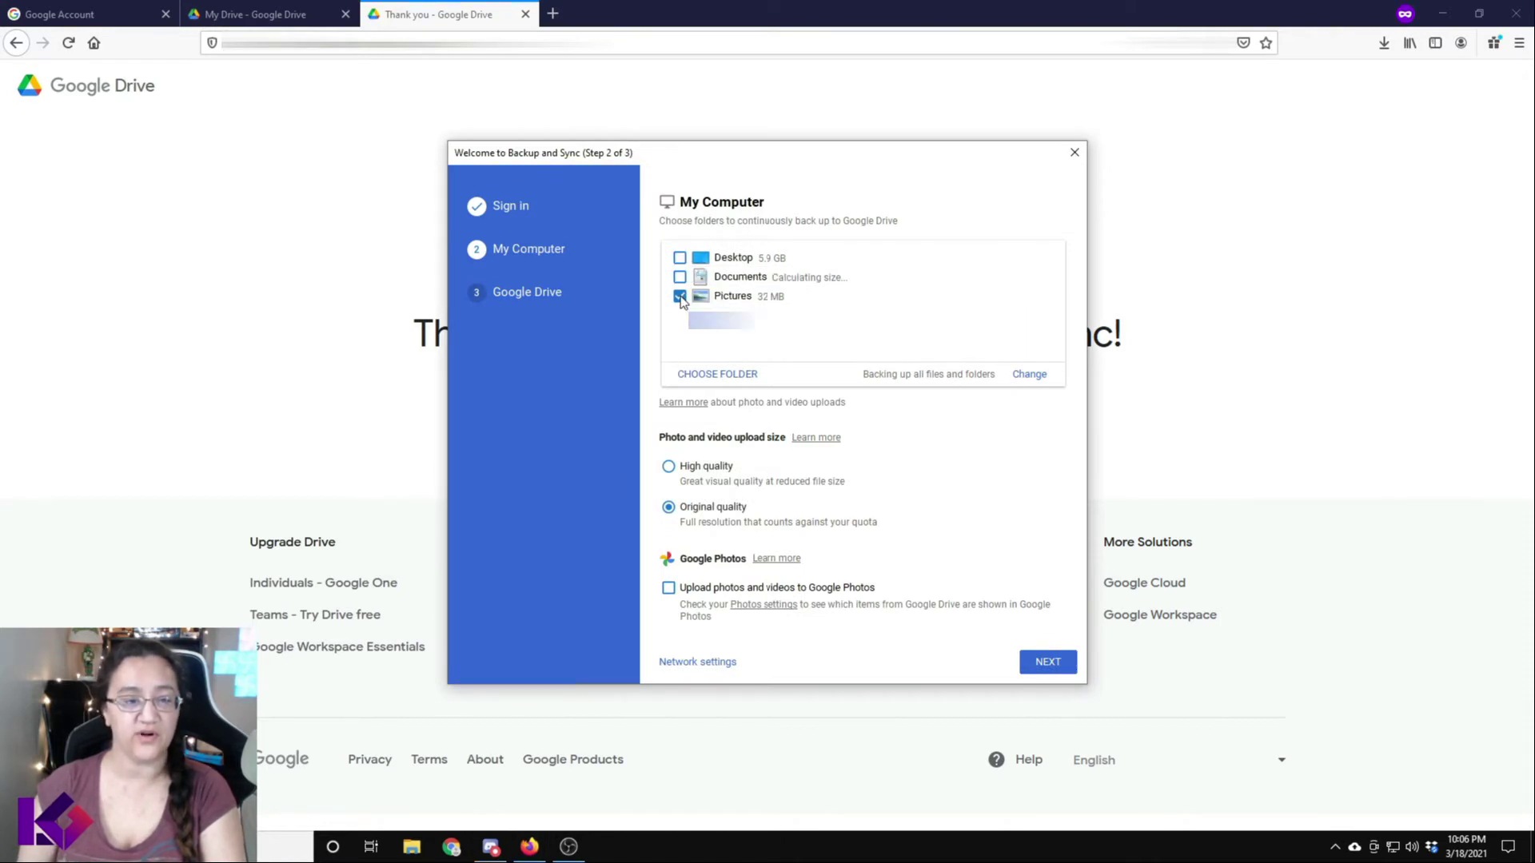
left_click(680, 297)
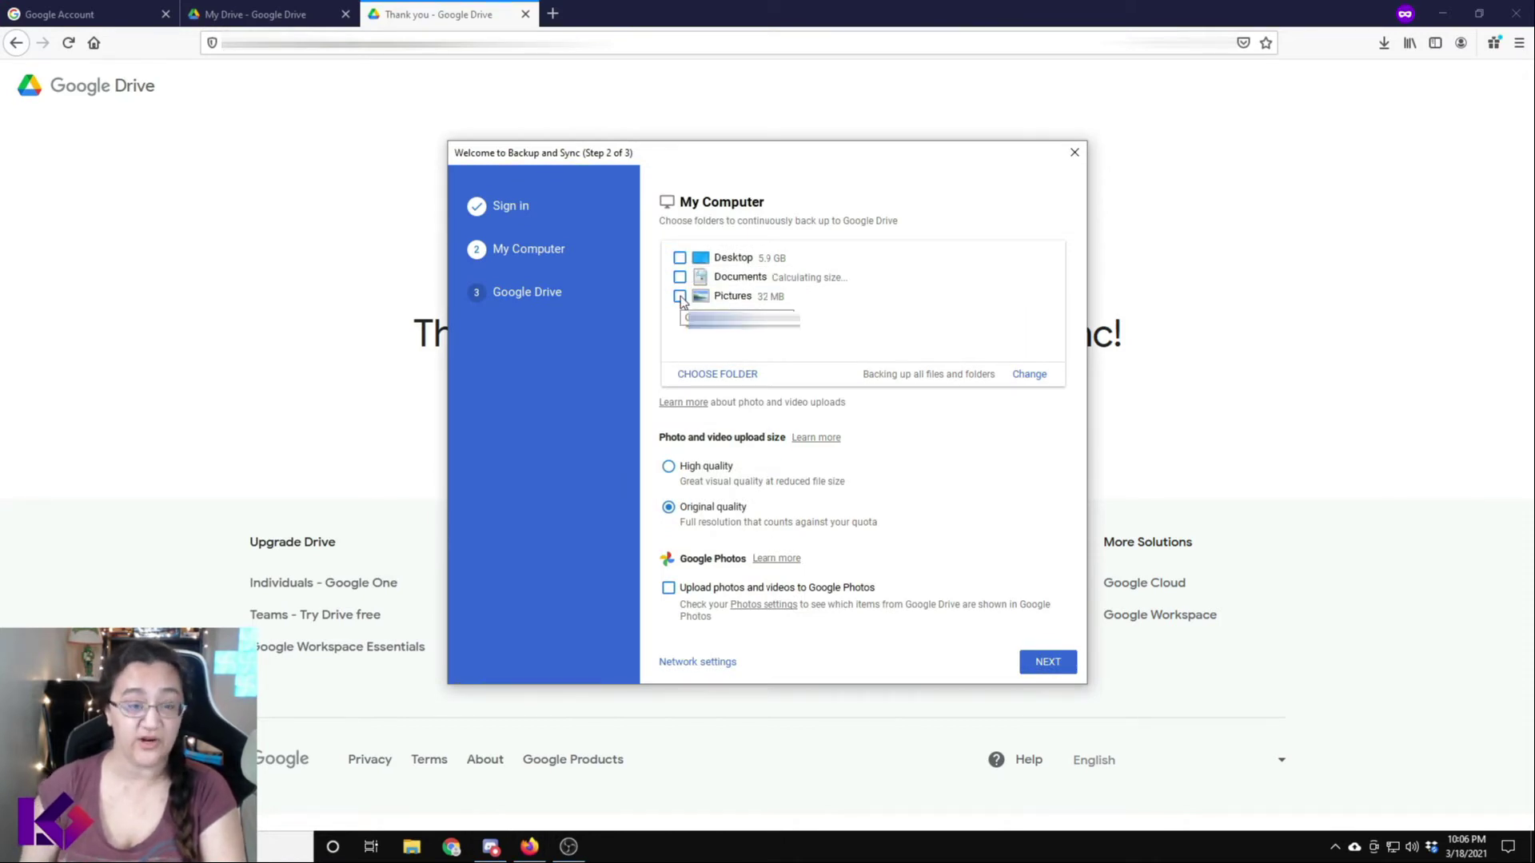
- Add the World of Warcraft _retail_ Interface folder to the backup, then also select WTF
left_click(736, 374)
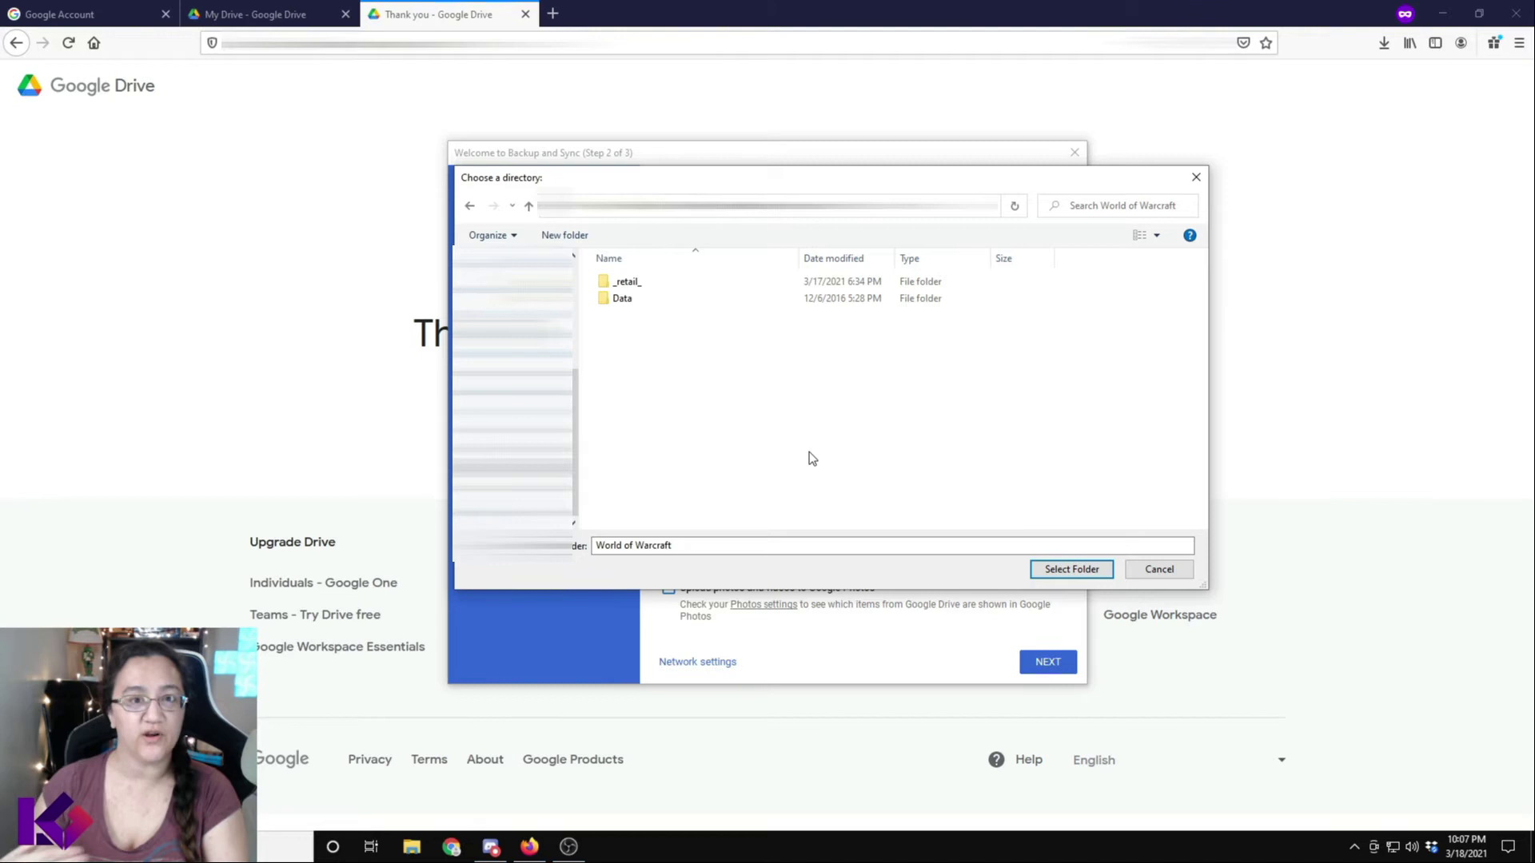
double_click(646, 284)
left_click(652, 351)
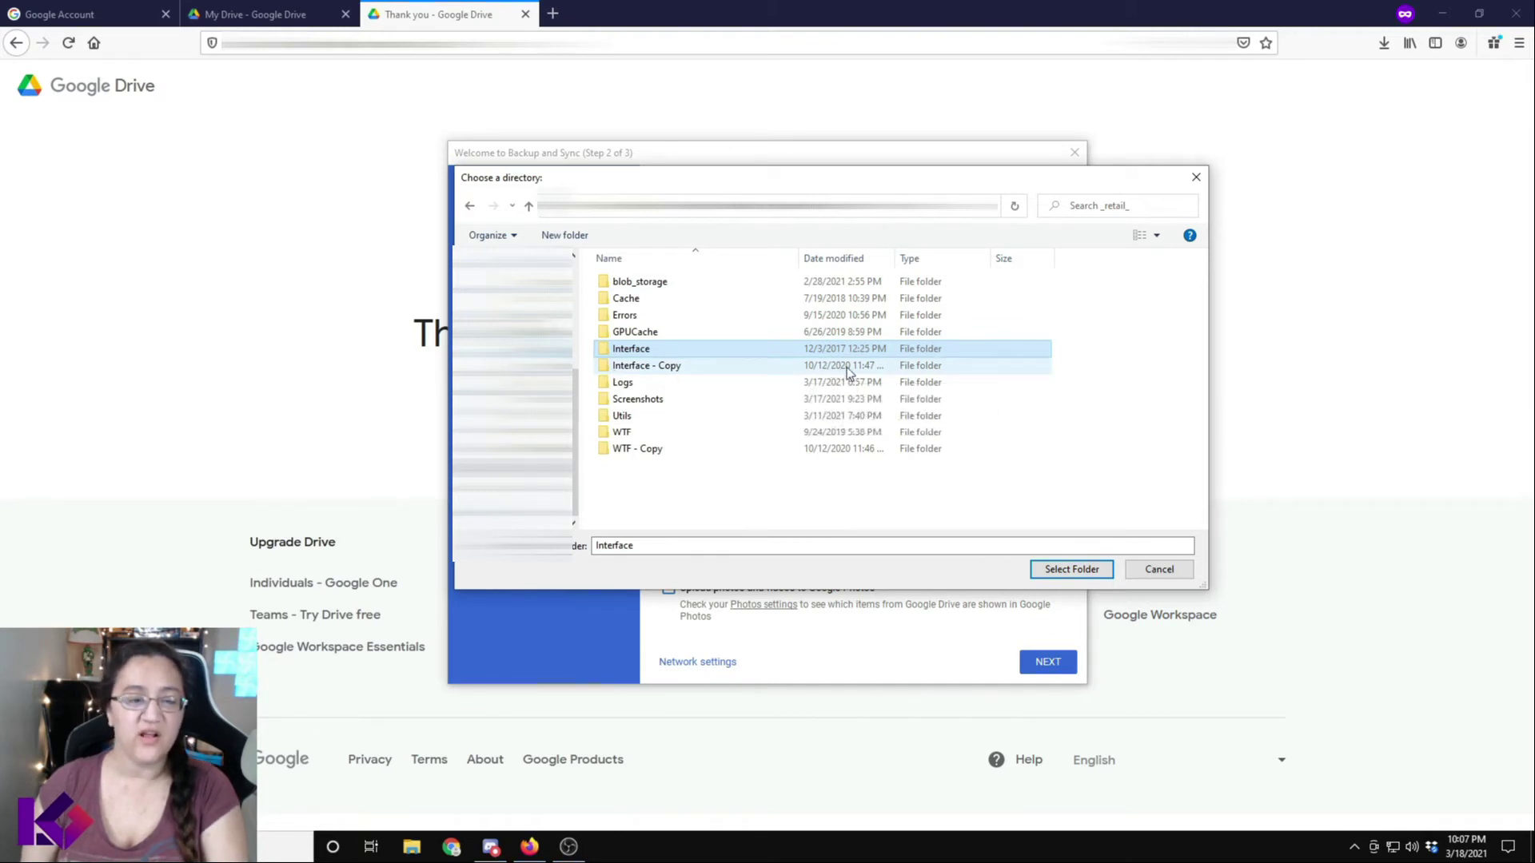
left_click(1072, 571)
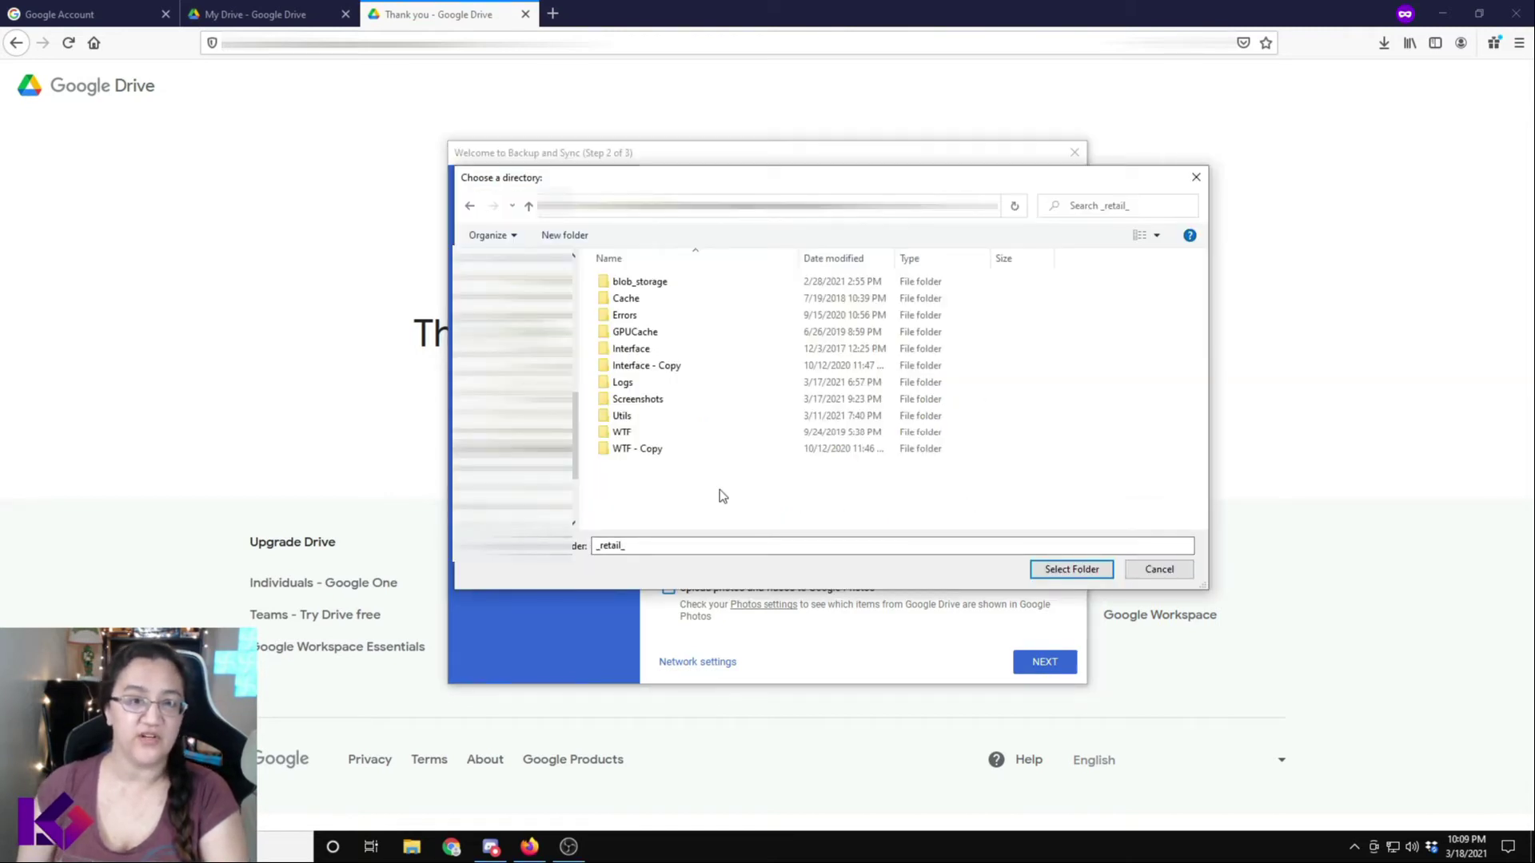
left_click(628, 433)
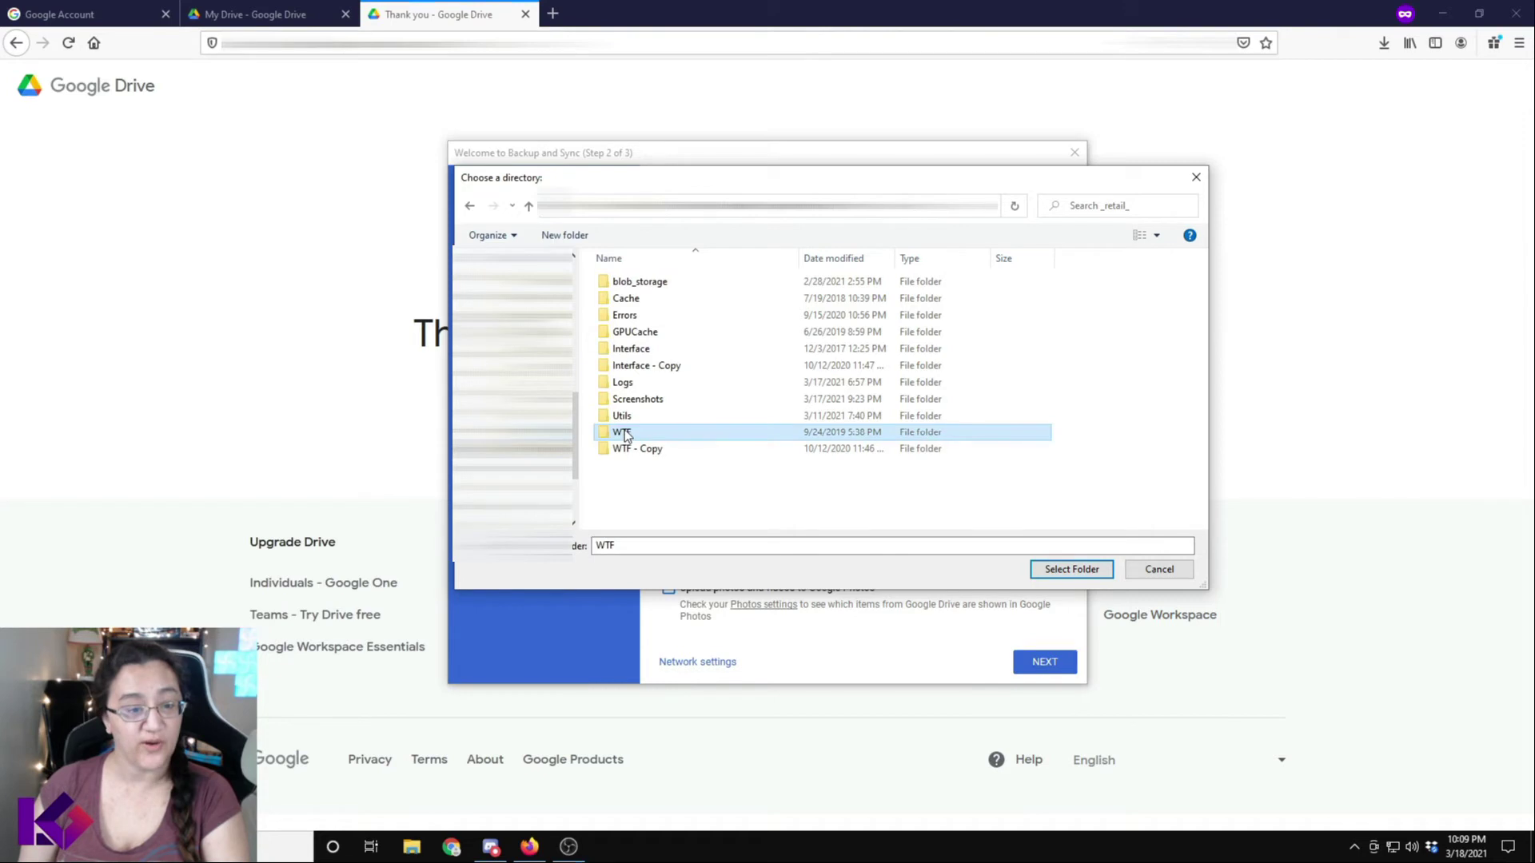
left_click(1071, 570)
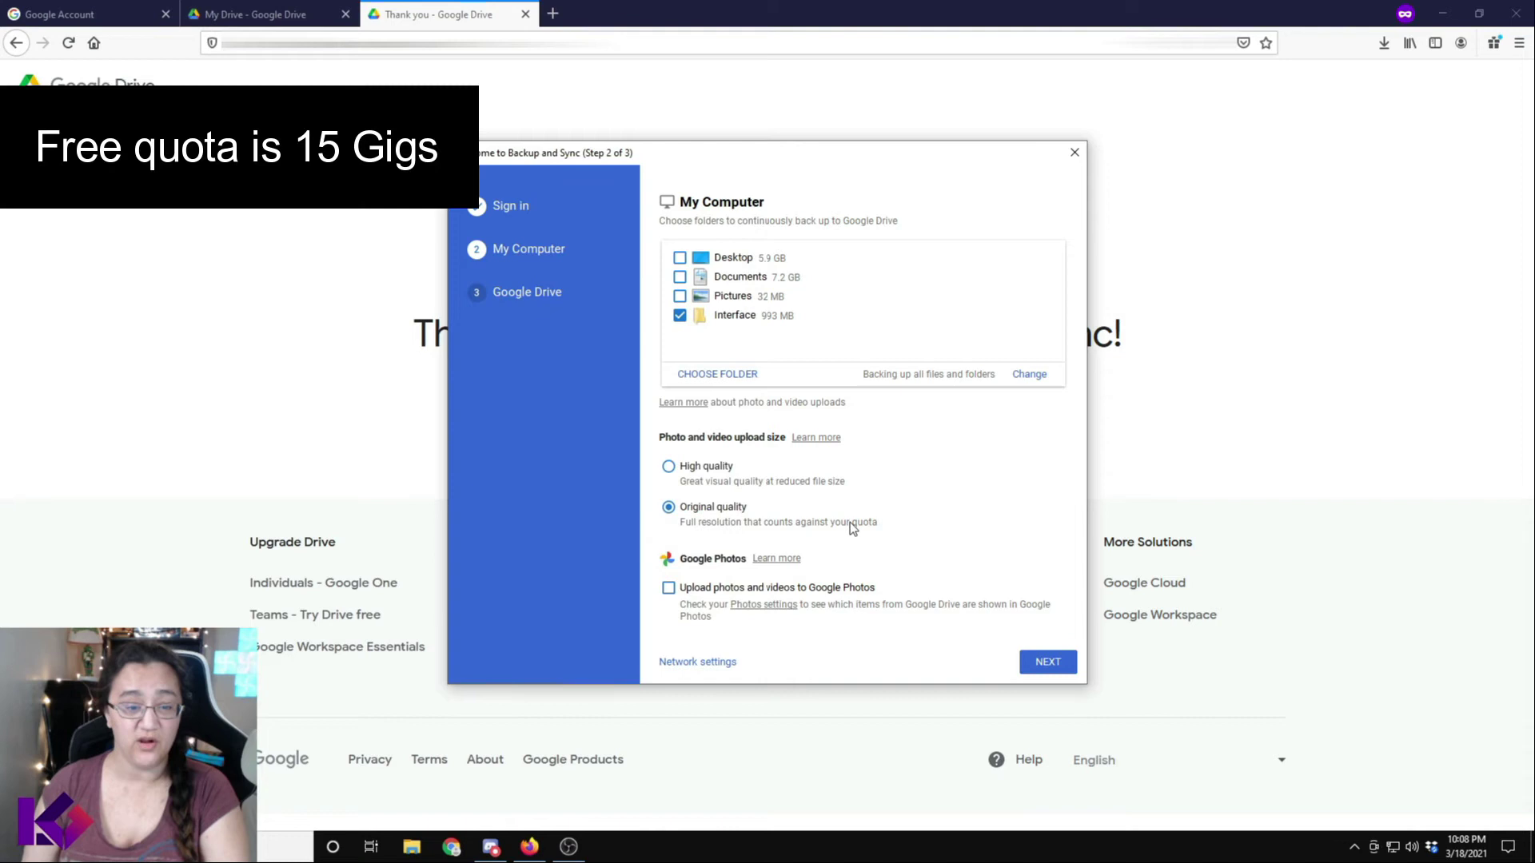
- Set Google Drive to 'Sync only these folders' and start backing up and syncing
left_click(1048, 664)
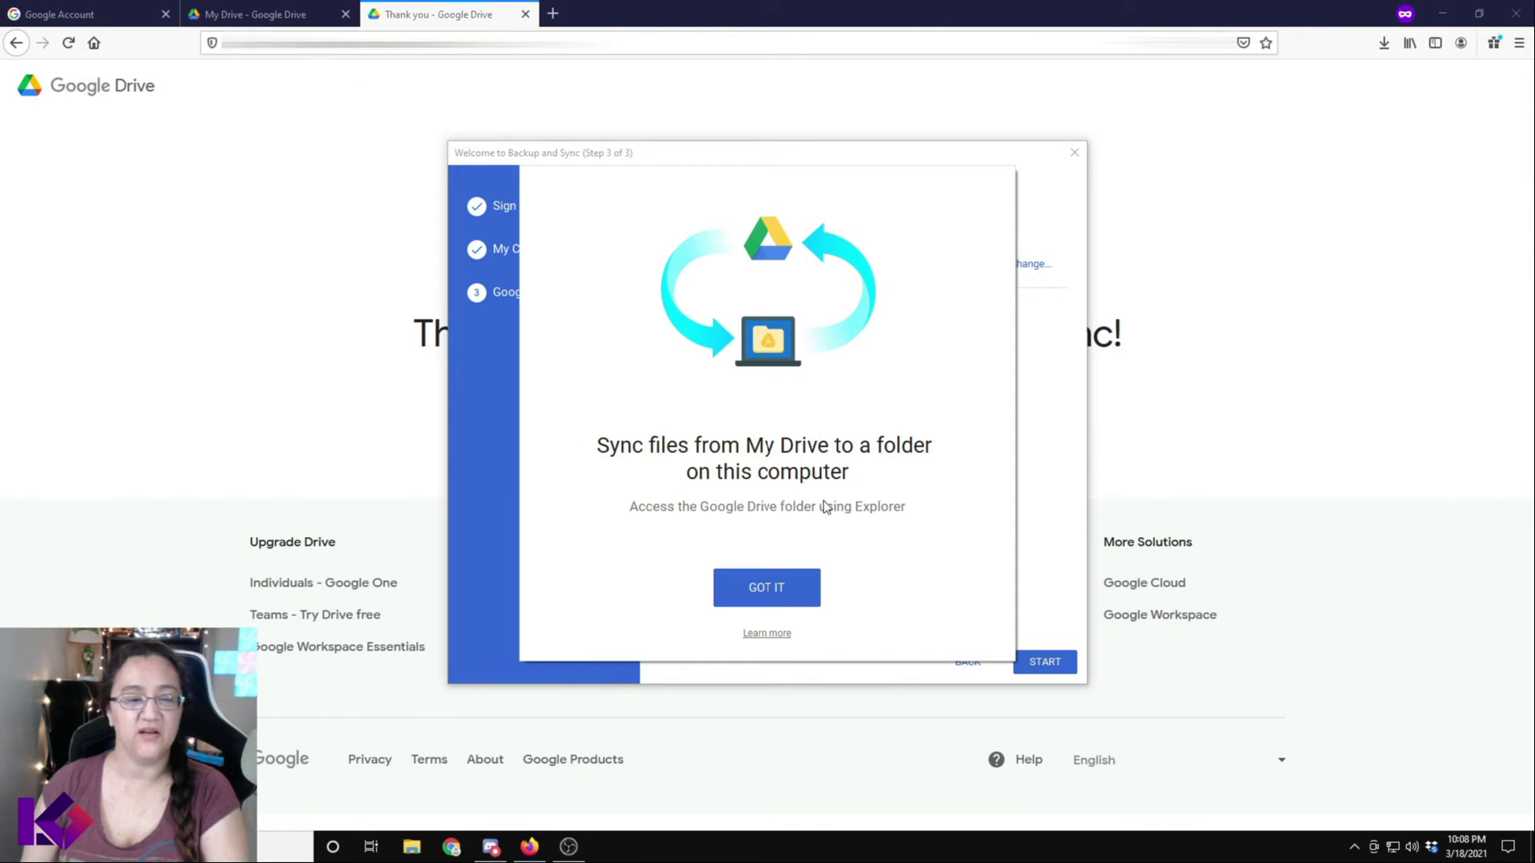
left_click(777, 588)
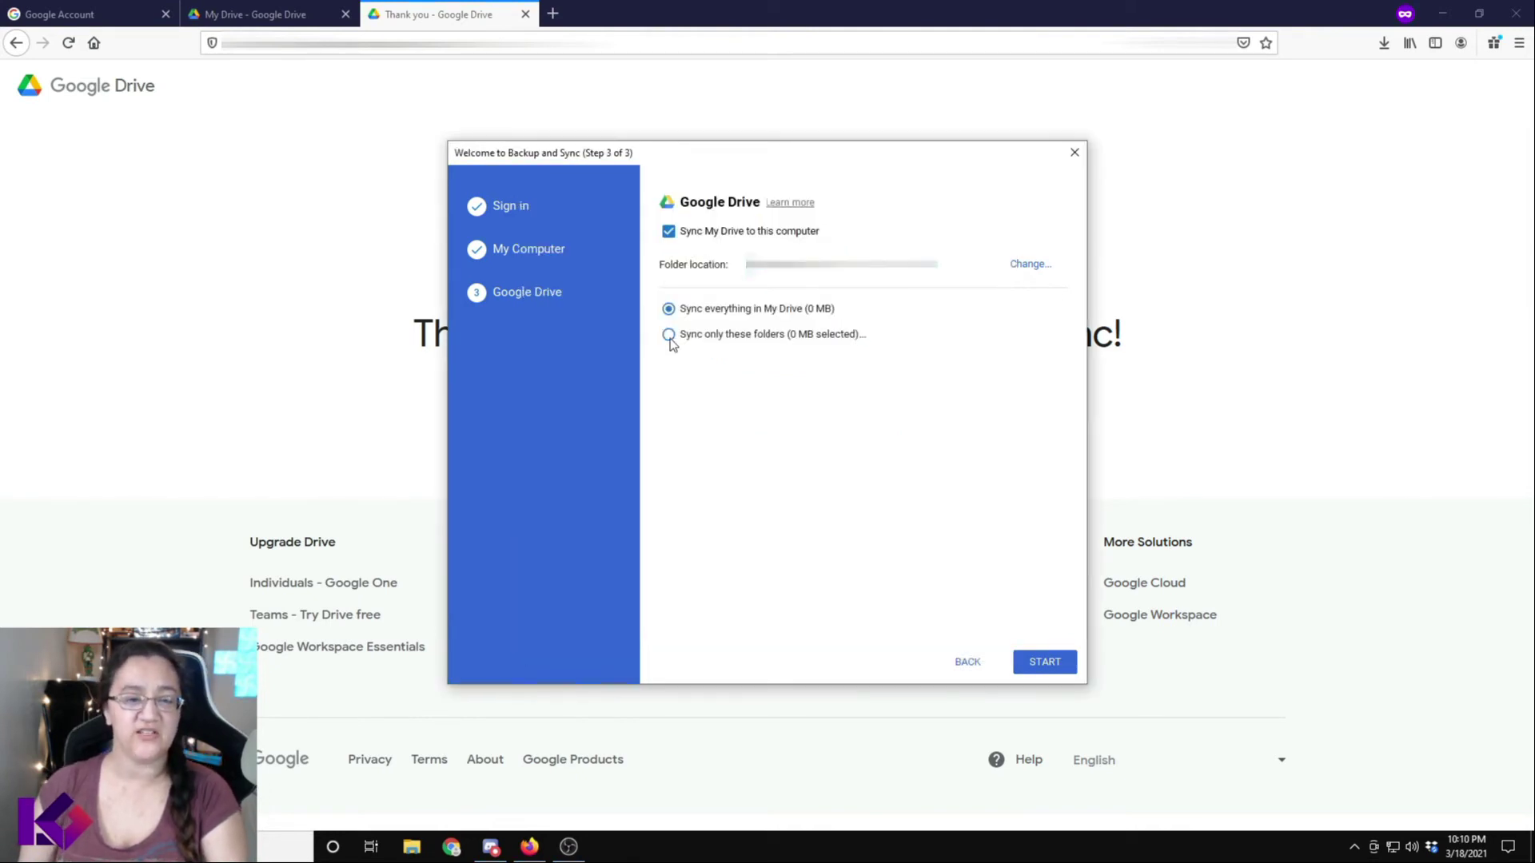
left_click(669, 334)
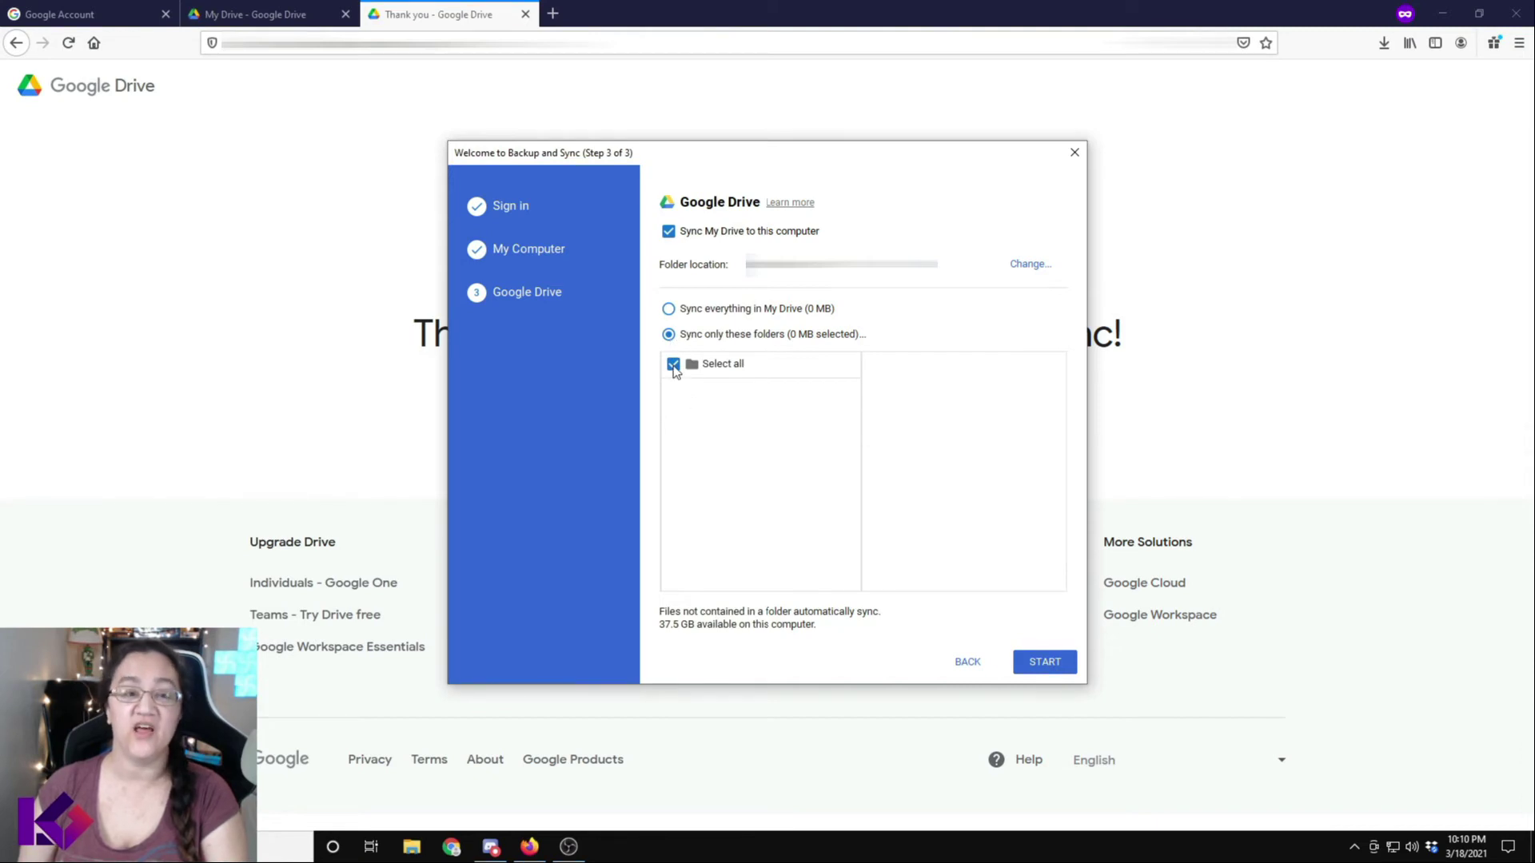
left_click(1054, 662)
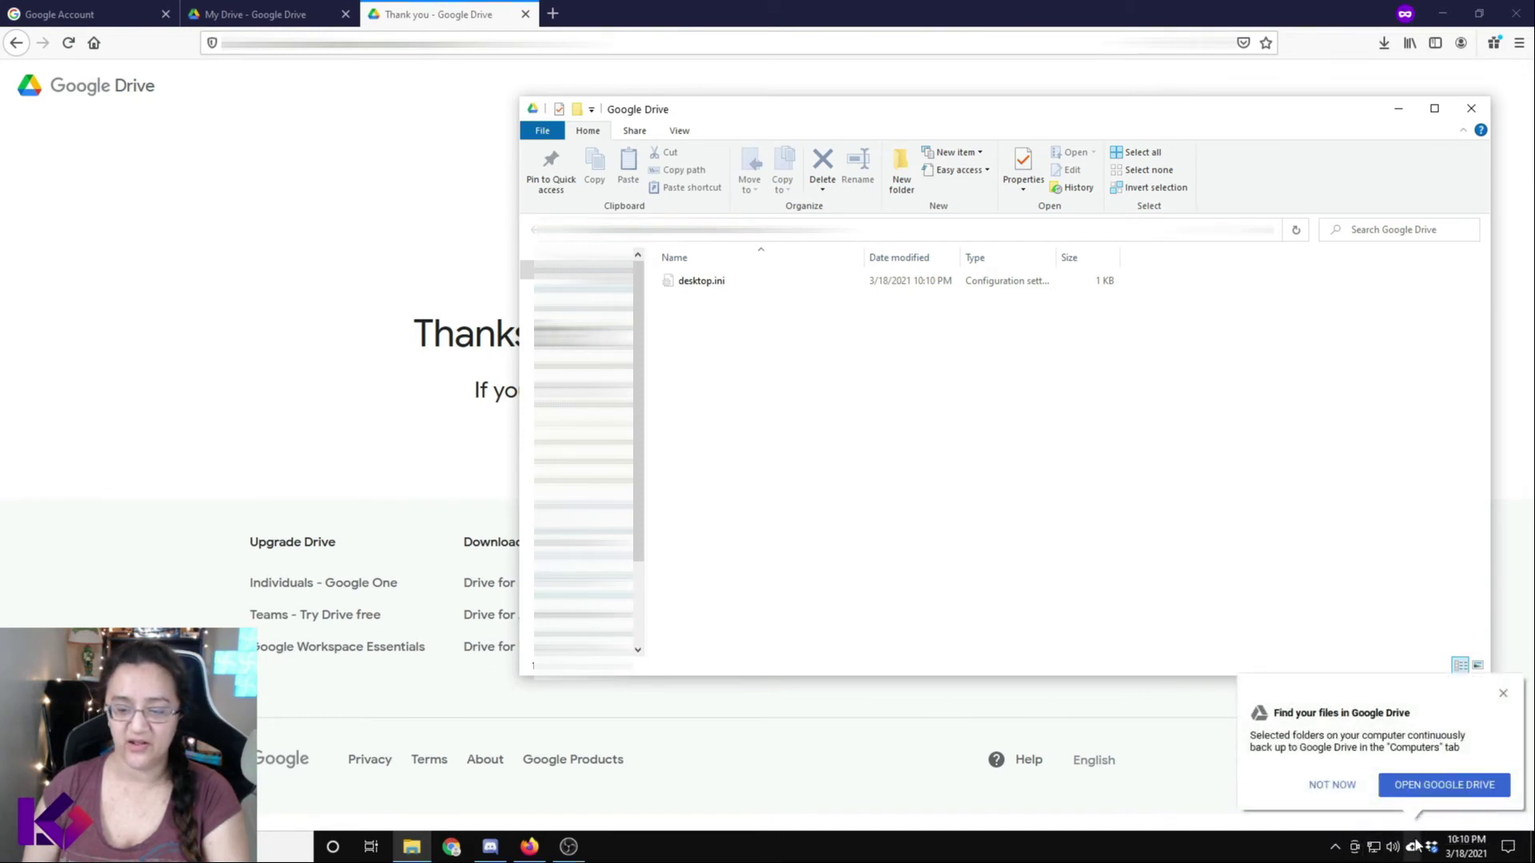
- Check the backup's sync progress from the Backup and Sync tray icon
left_click(1413, 845)
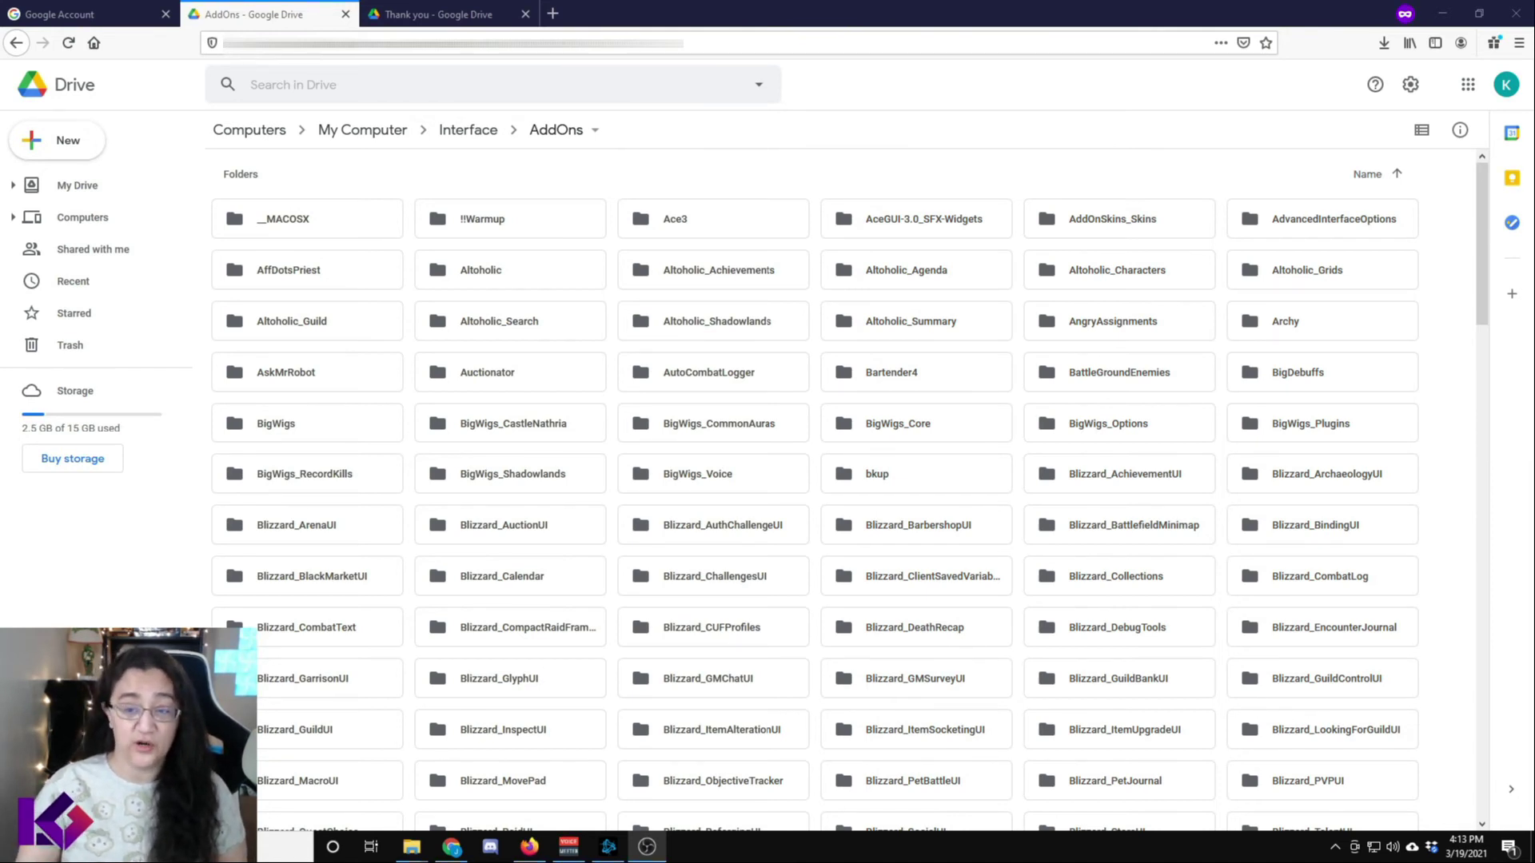
- Create a _Ahelloworld folder in Drive's AddOns and verify it appears in the local AddOns folder
right_click(1446, 257)
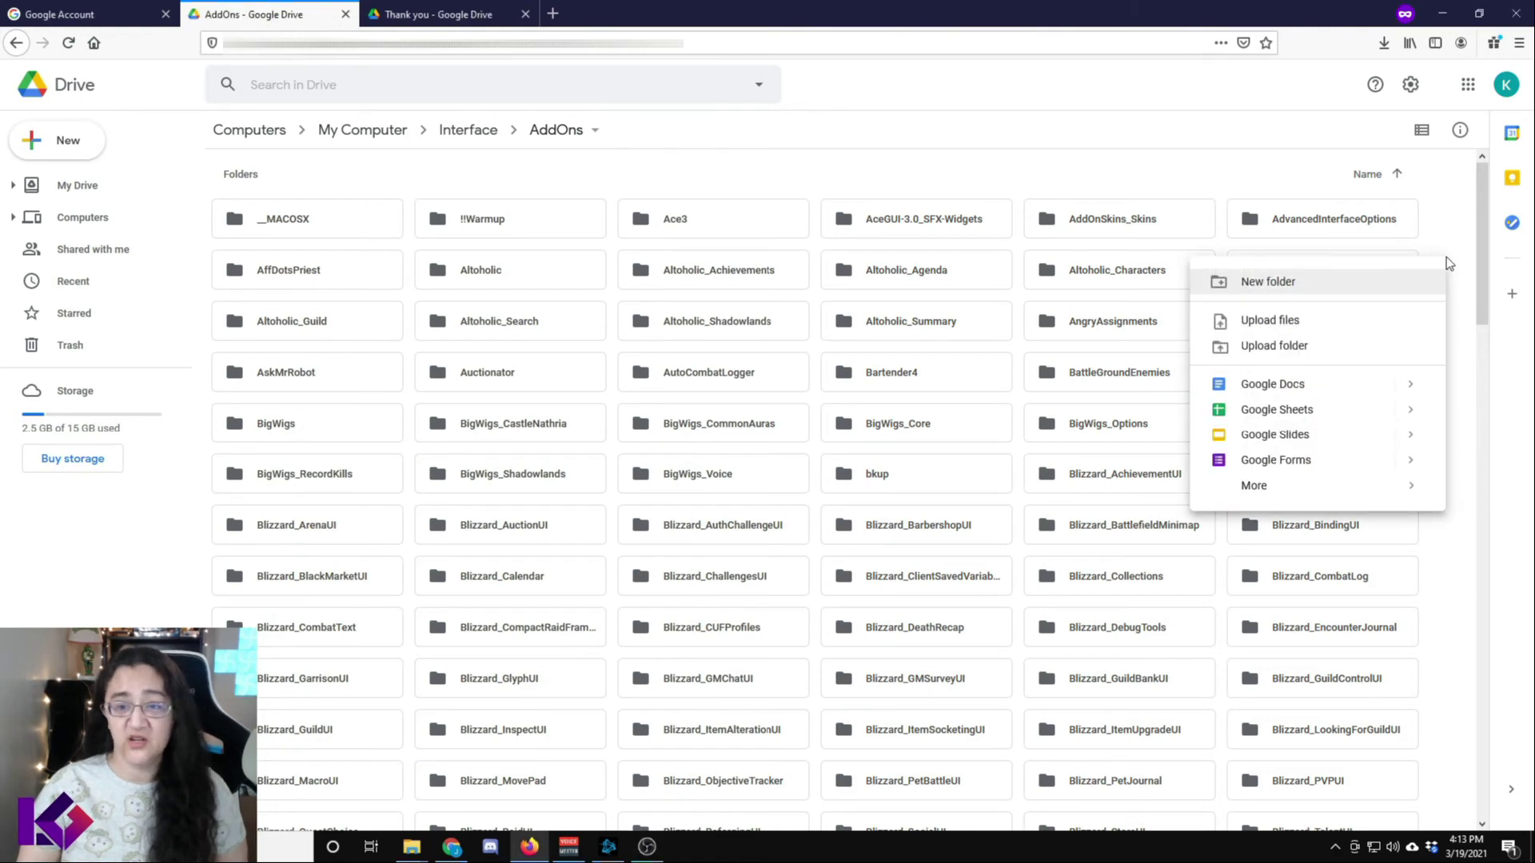
left_click(1306, 284)
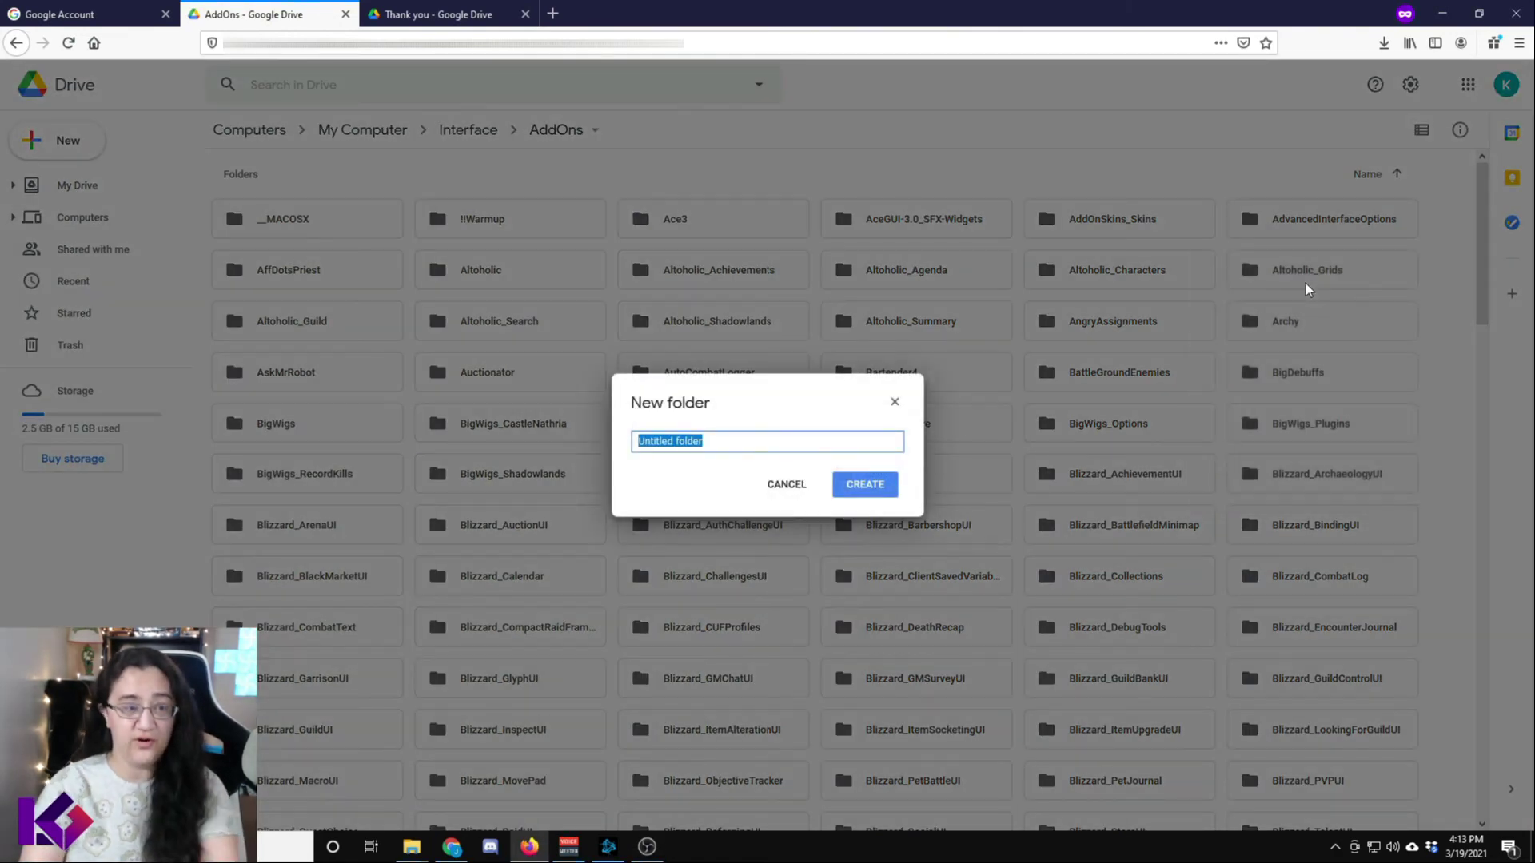
type("_A")
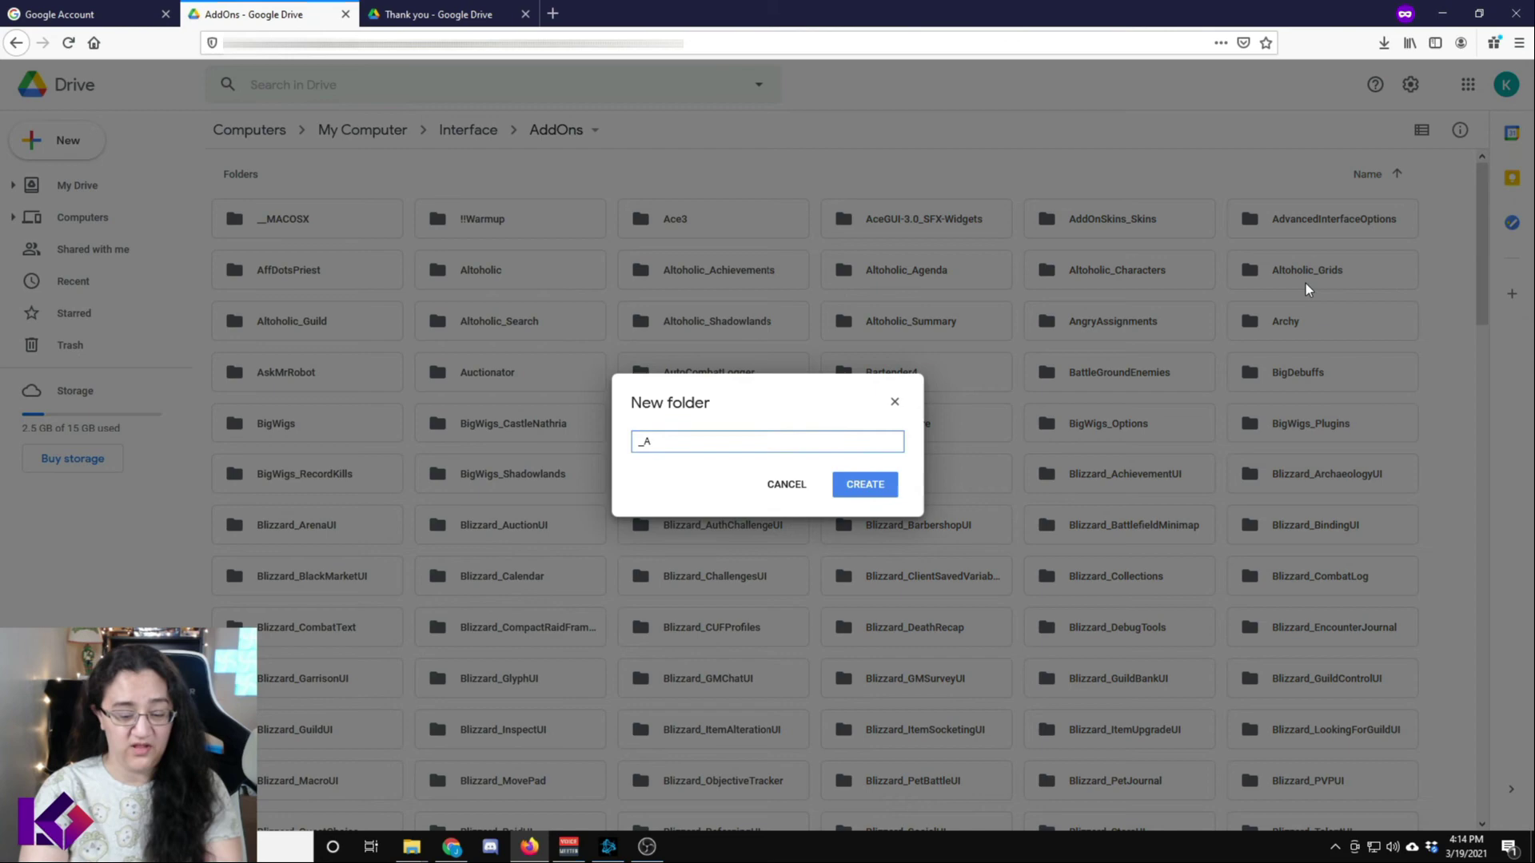
type("hello")
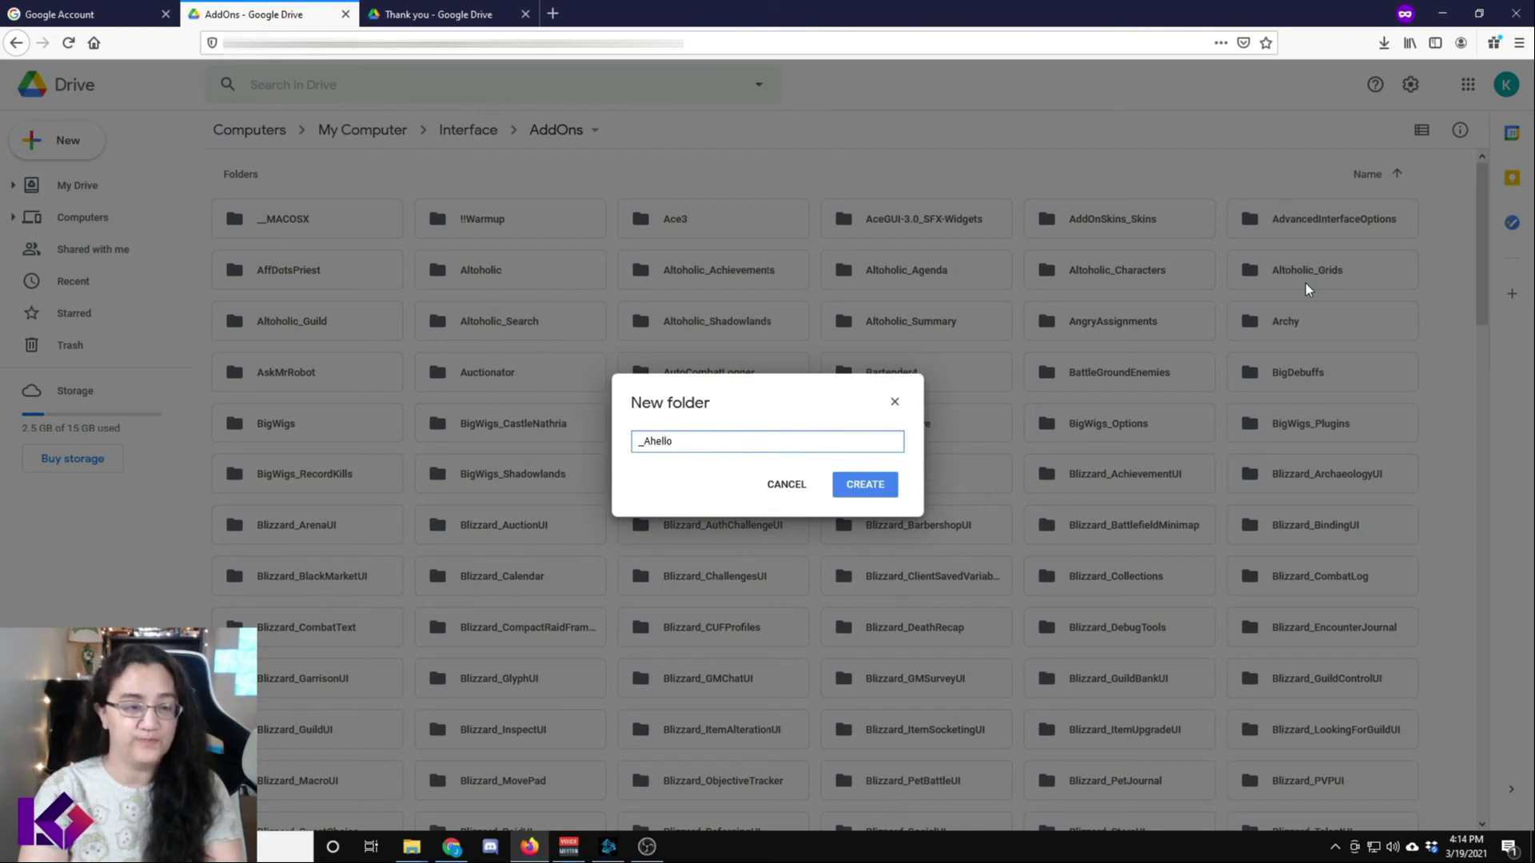
type("world")
key("Return")
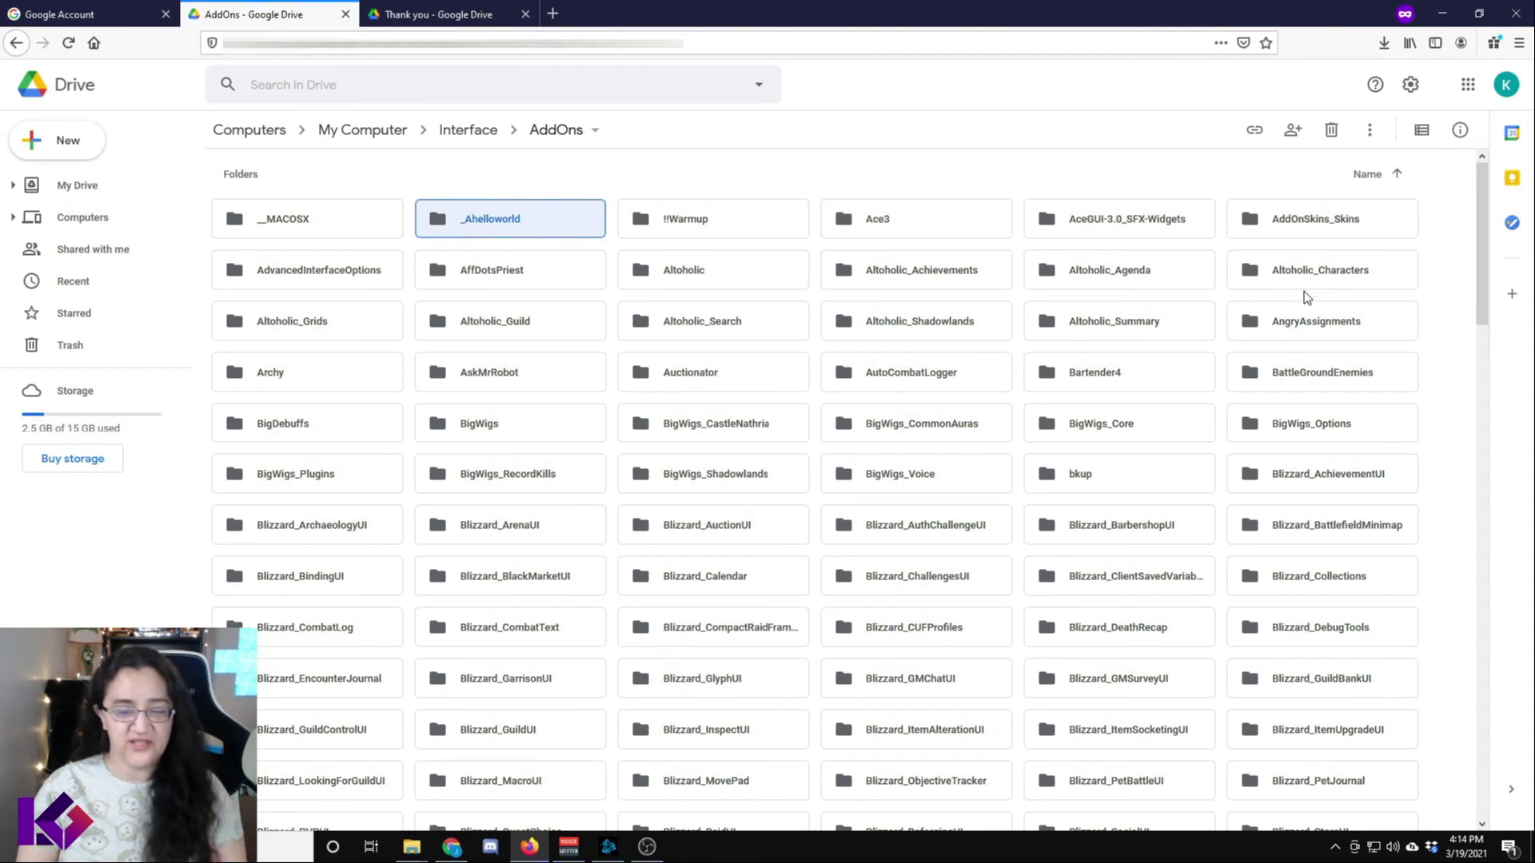
left_click(1413, 849)
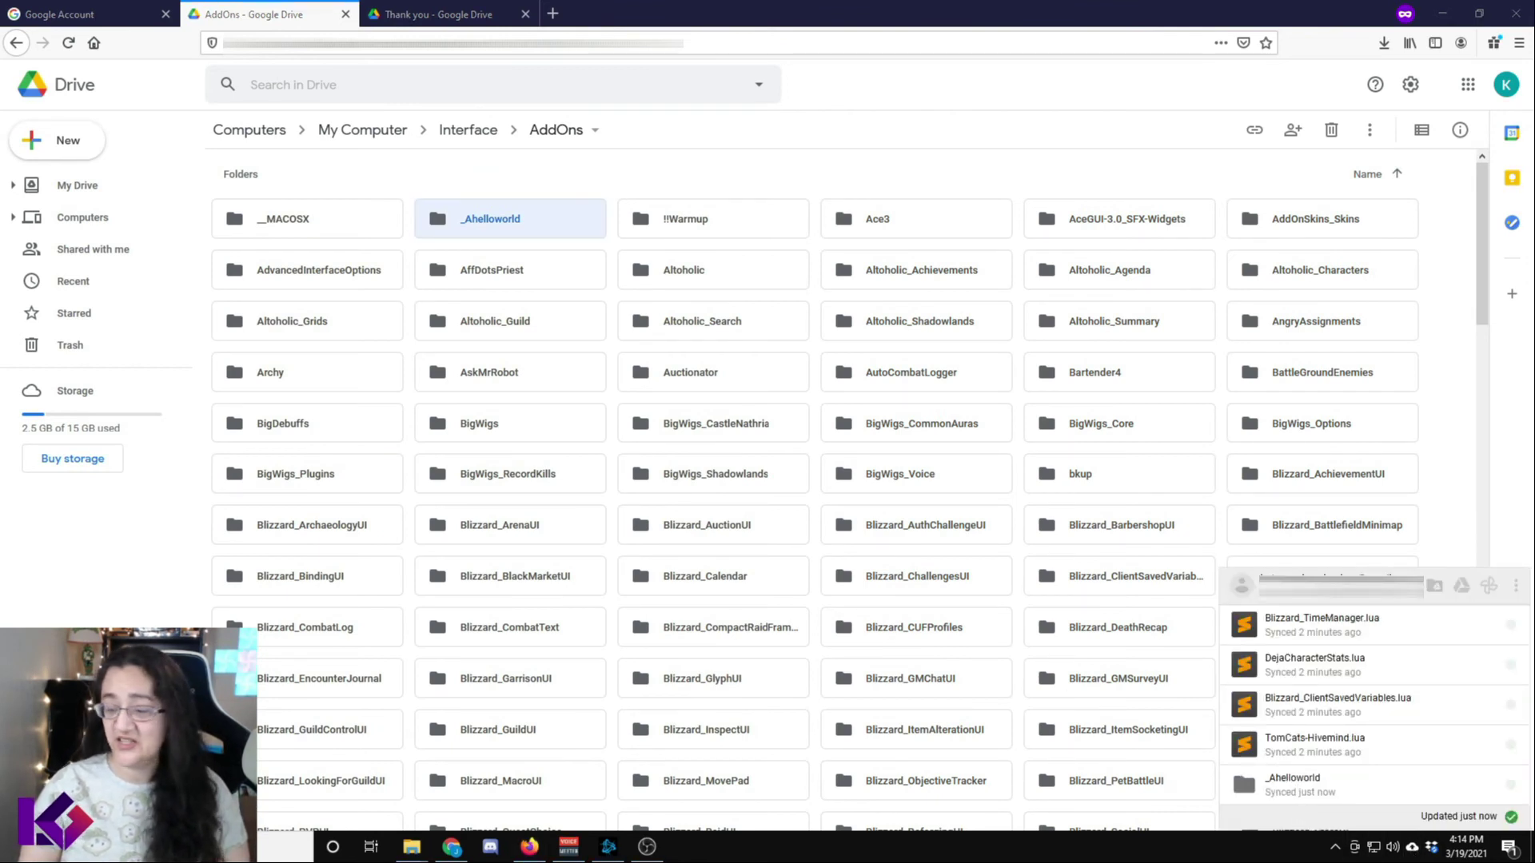
left_click(1293, 780)
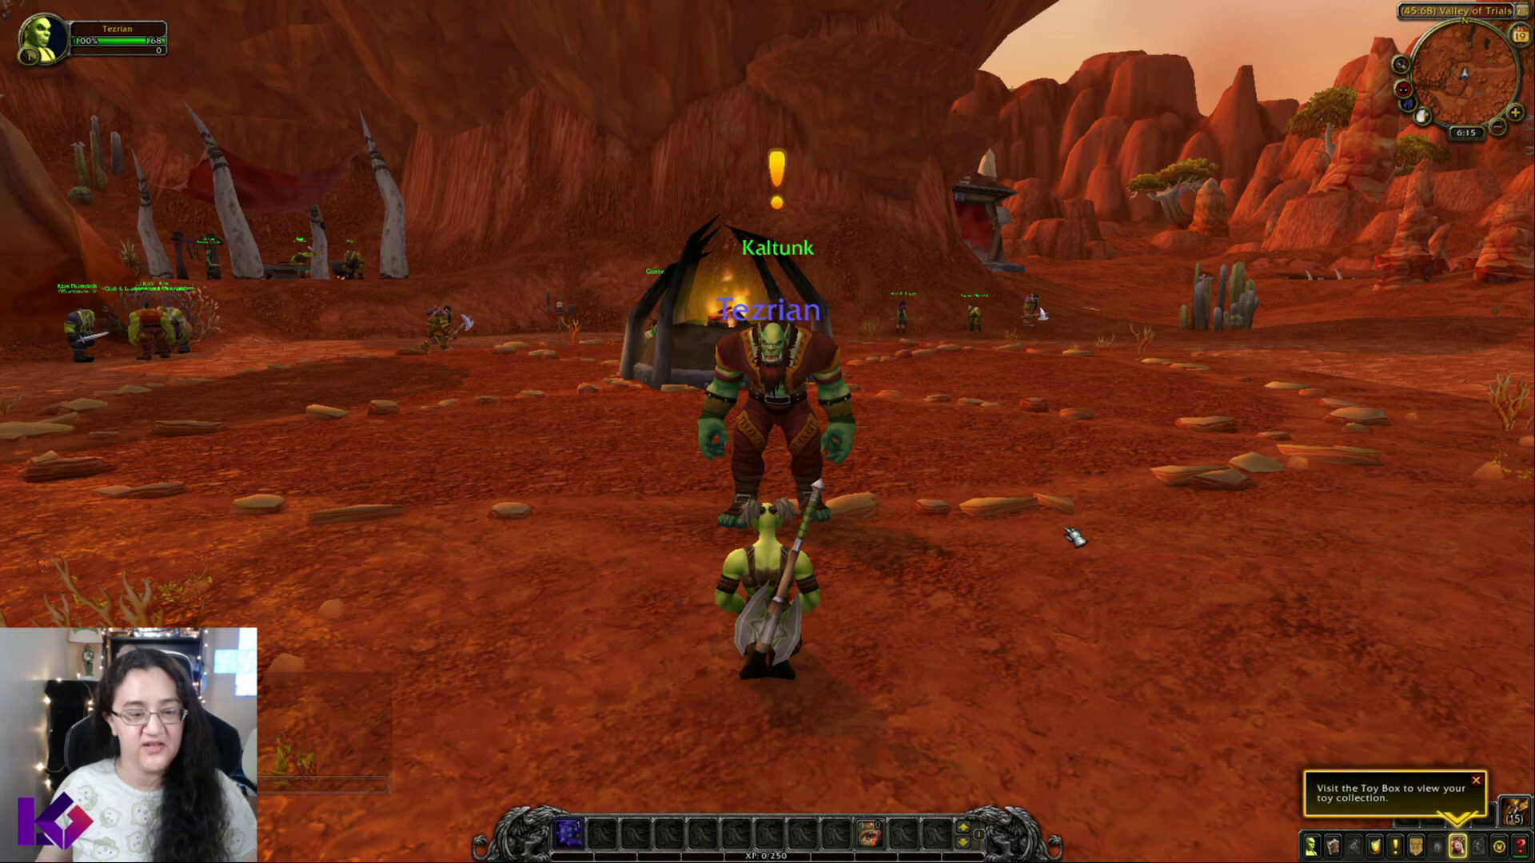
- Quit World of Warcraft immediately from the Esc game menu, skipping the exit countdown
key("Escape")
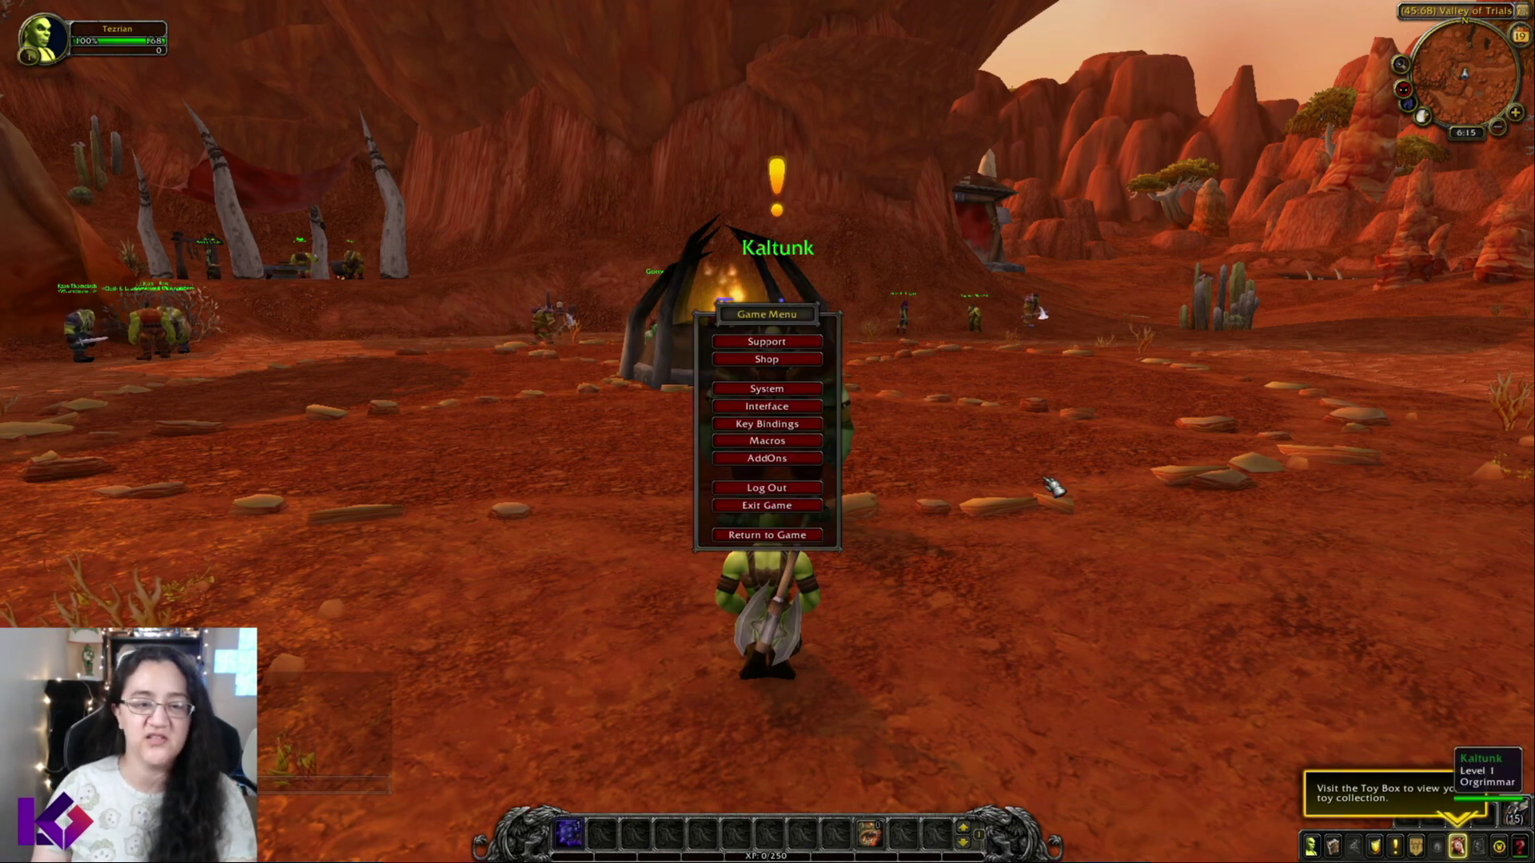
left_click(807, 506)
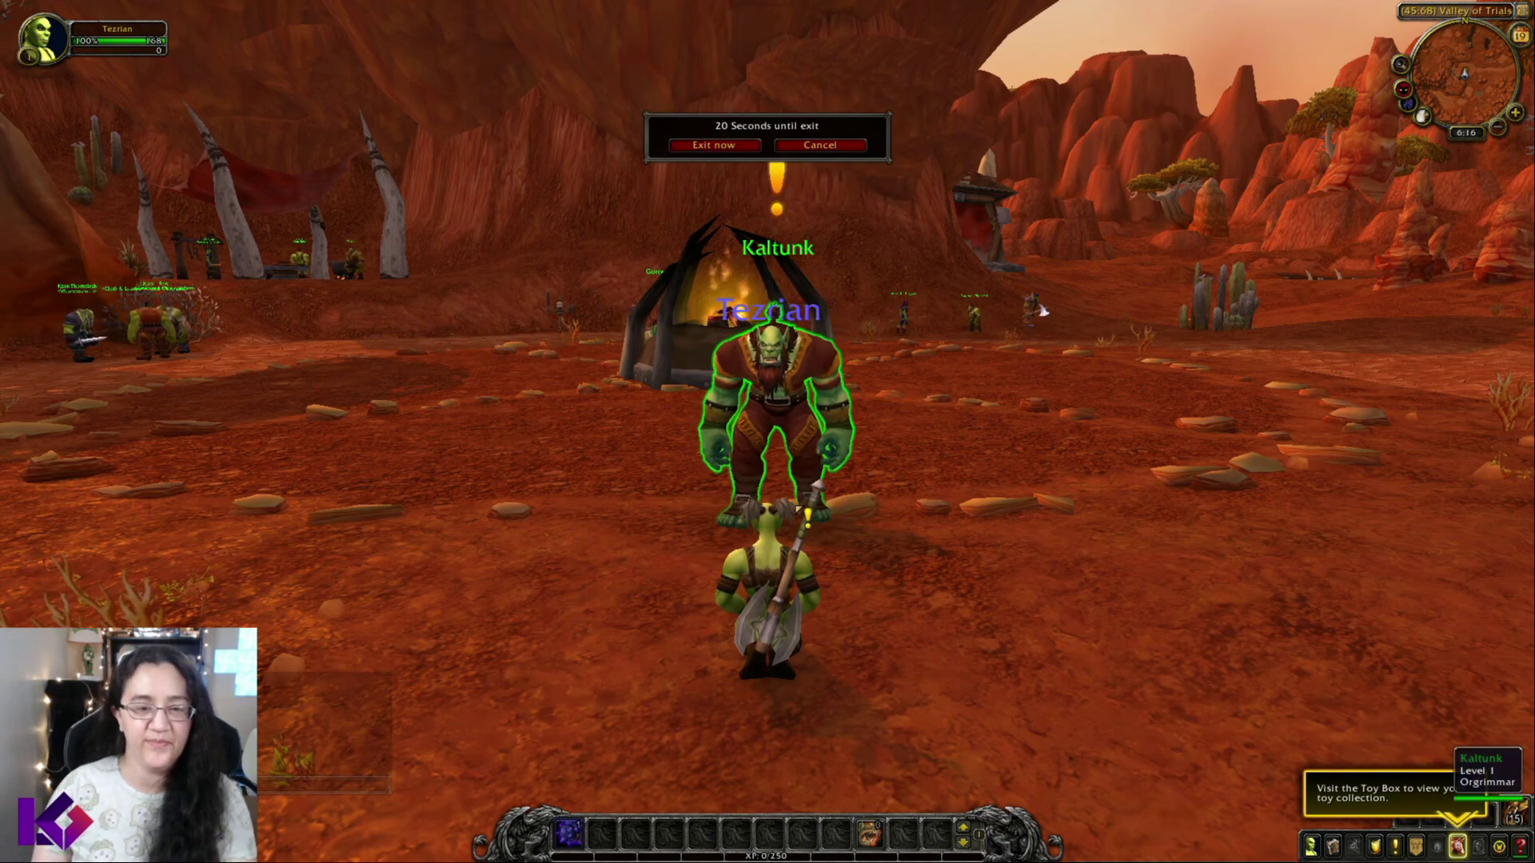
left_click(723, 145)
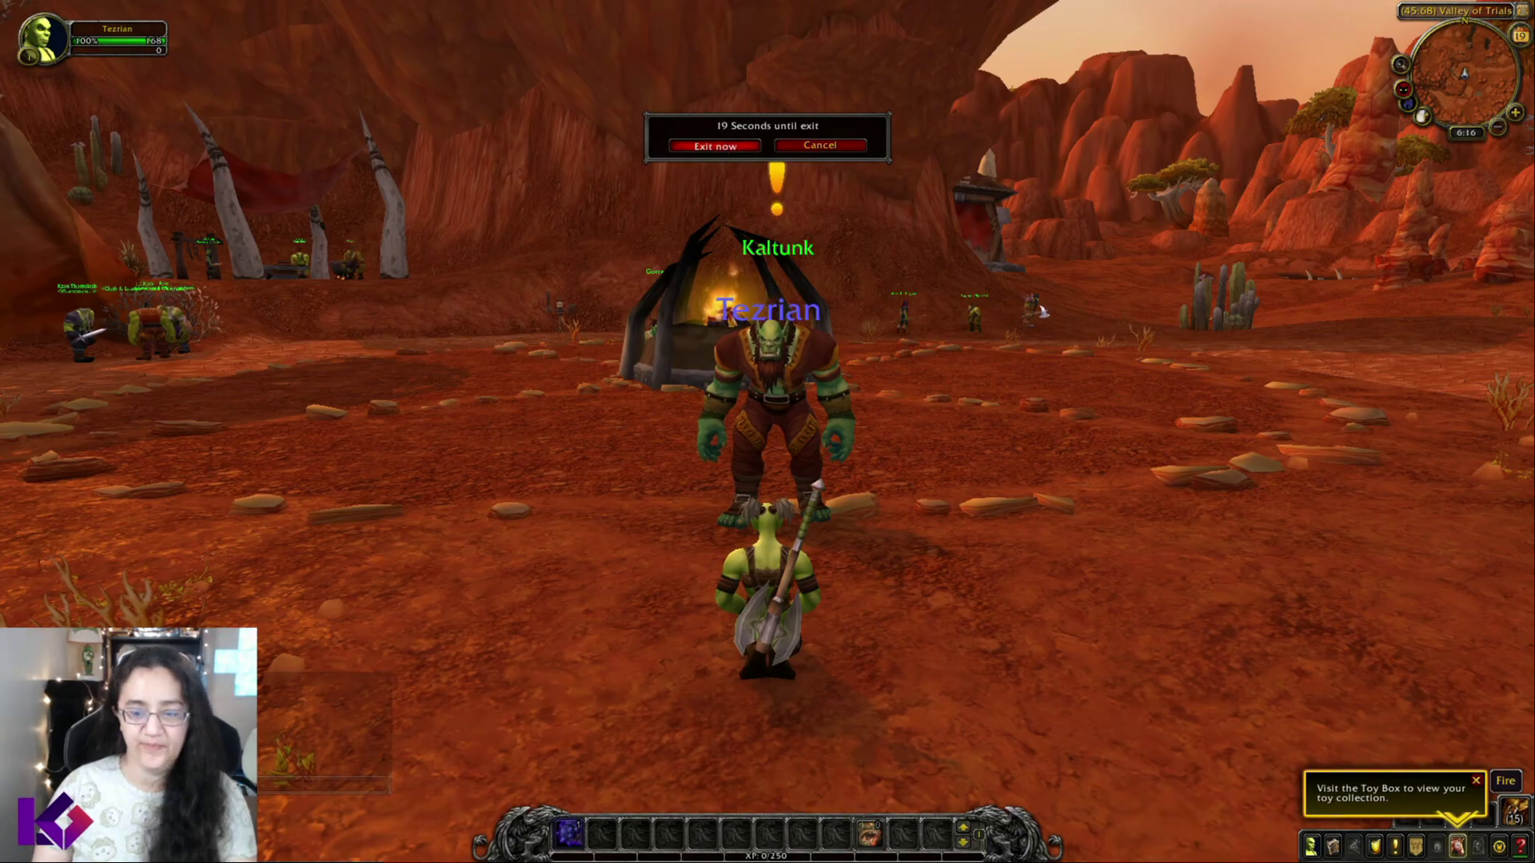